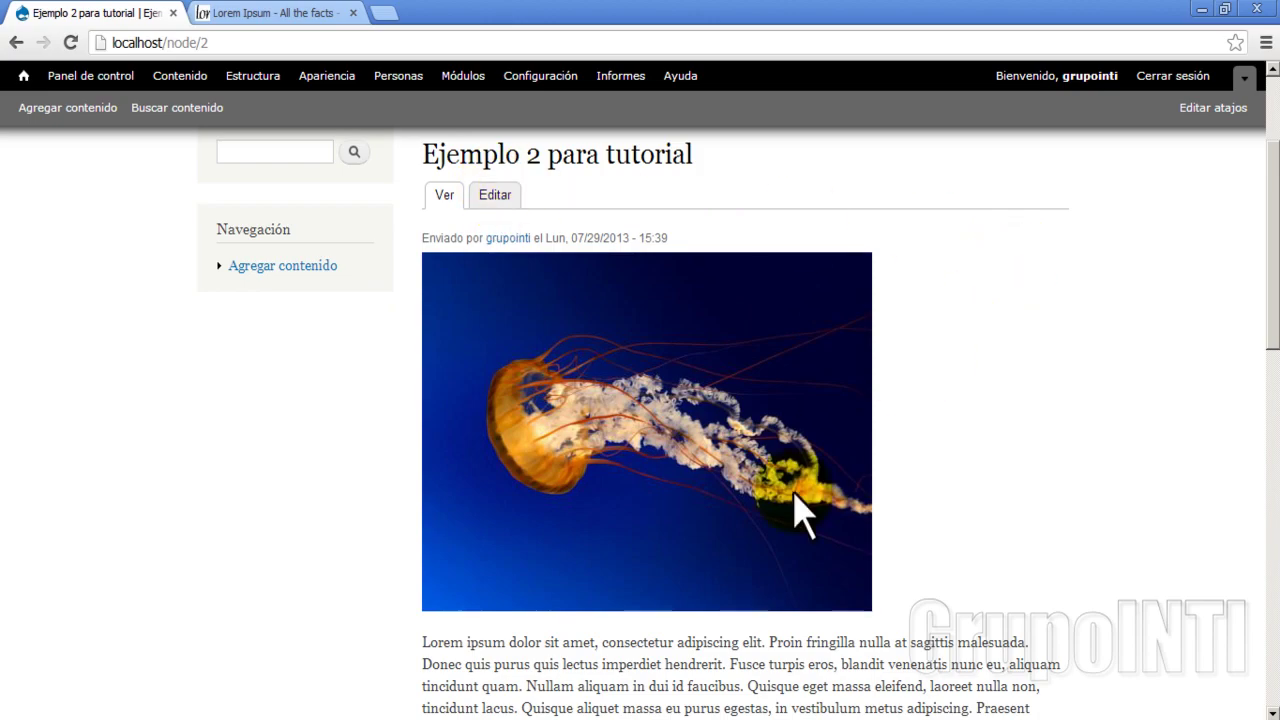
Review the article "Ejemplo 2 para tutorial", including its image, body text, tags and the comment form below.
{"action": "scroll", "coordinate": [520, 535], "scroll_direction": "down", "scroll_amount": 6}
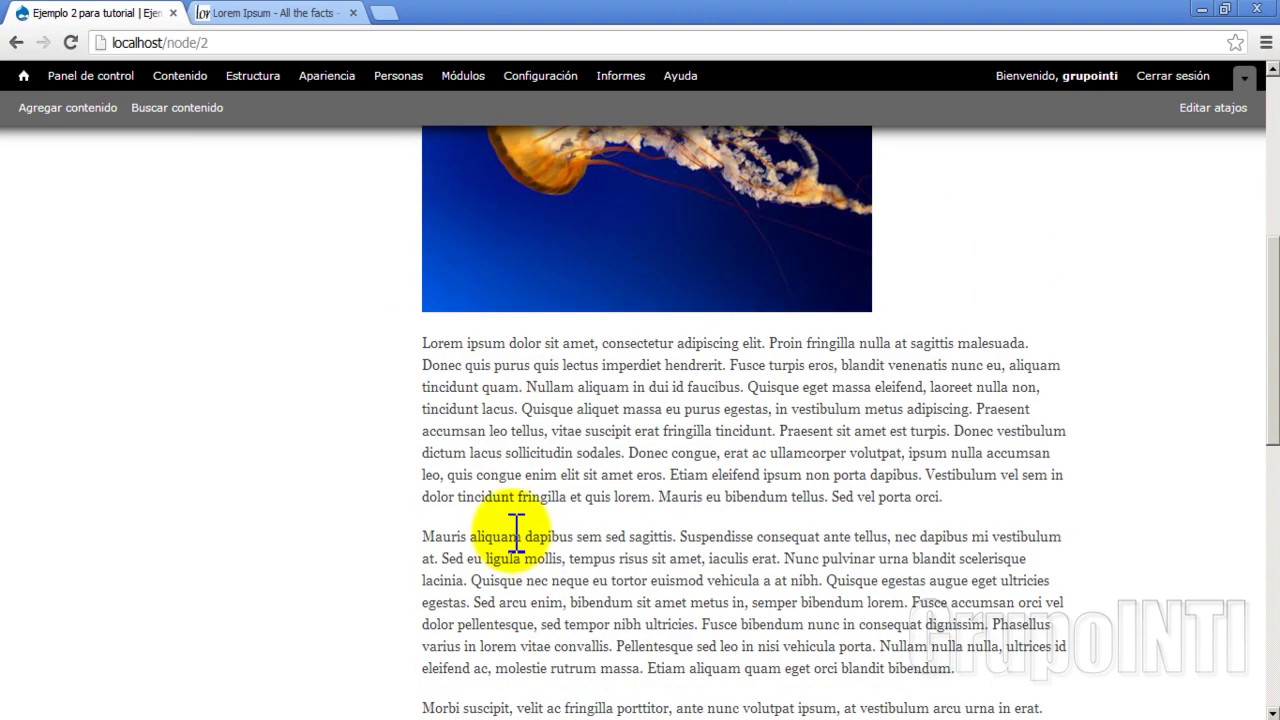
{"action": "scroll", "coordinate": [517, 530], "scroll_direction": "up", "scroll_amount": 4}
{"action": "scroll", "coordinate": [517, 530], "scroll_direction": "down", "scroll_amount": 3}
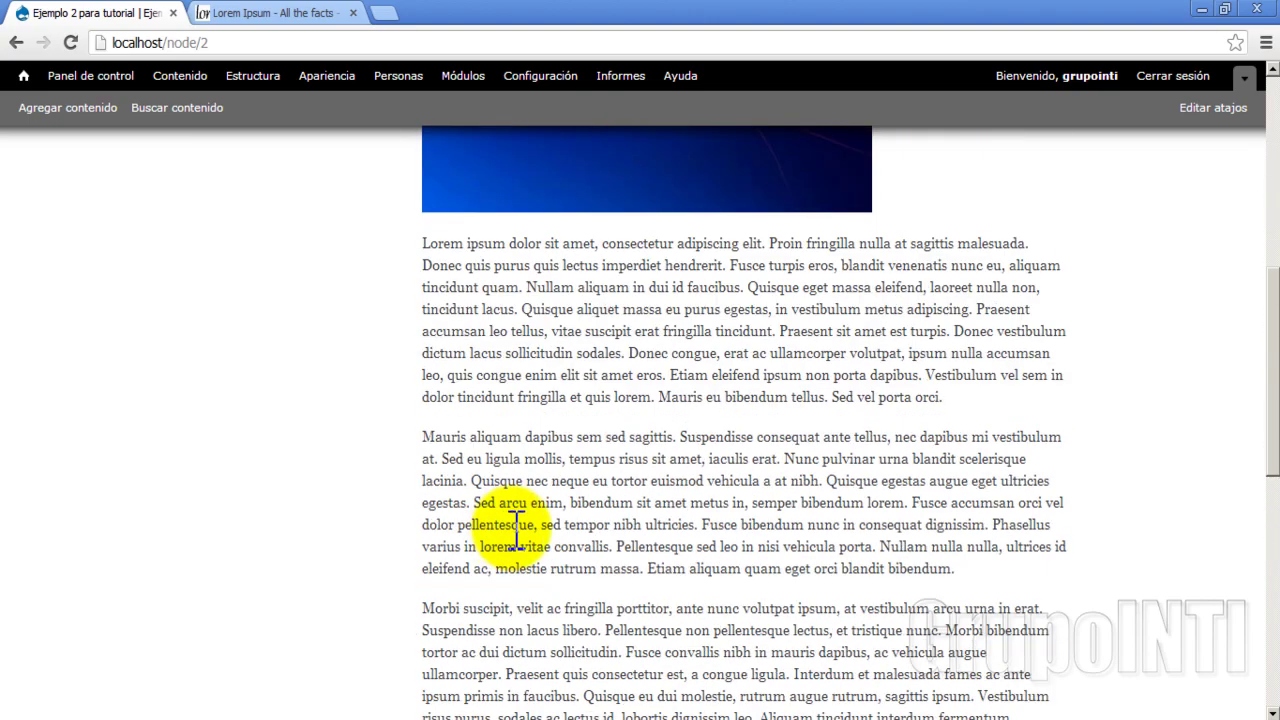
{"action": "scroll", "coordinate": [548, 245], "scroll_direction": "up", "scroll_amount": 2}
{"action": "scroll", "coordinate": [548, 245], "scroll_direction": "down", "scroll_amount": 3}
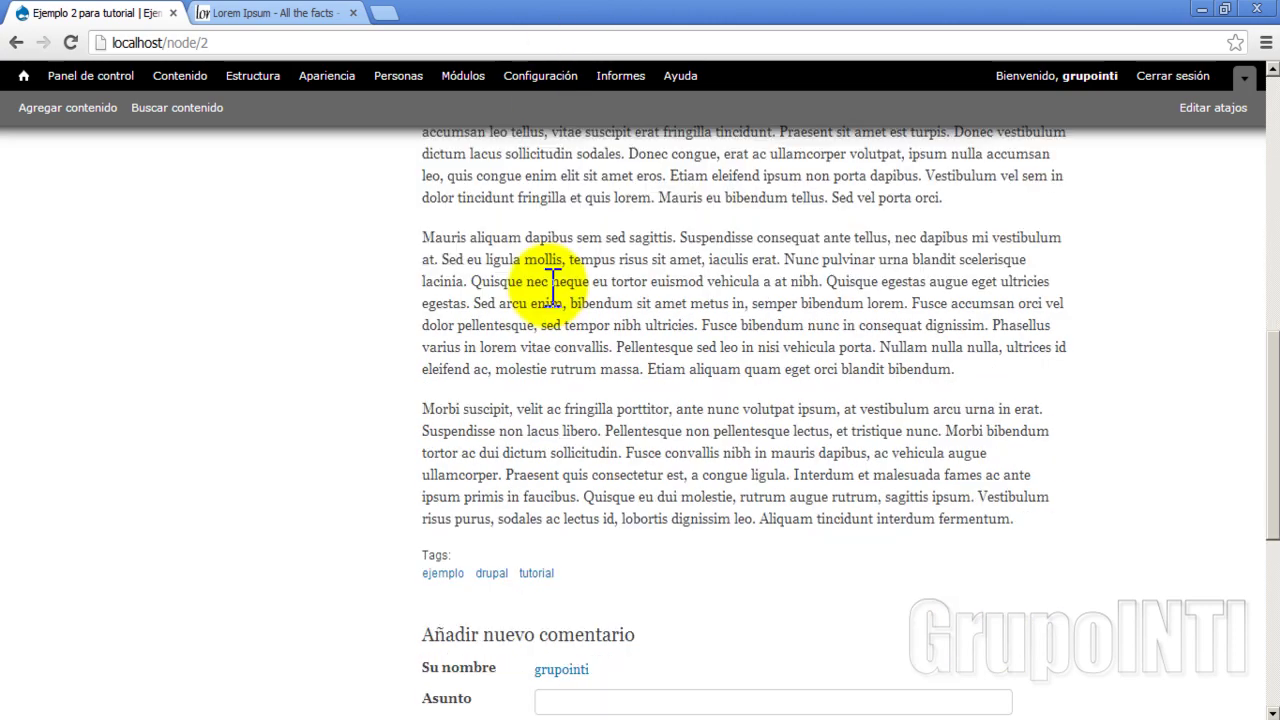
{"action": "scroll", "coordinate": [860, 260], "scroll_direction": "up", "scroll_amount": 1}
{"action": "scroll", "coordinate": [644, 347], "scroll_direction": "down", "scroll_amount": 2}
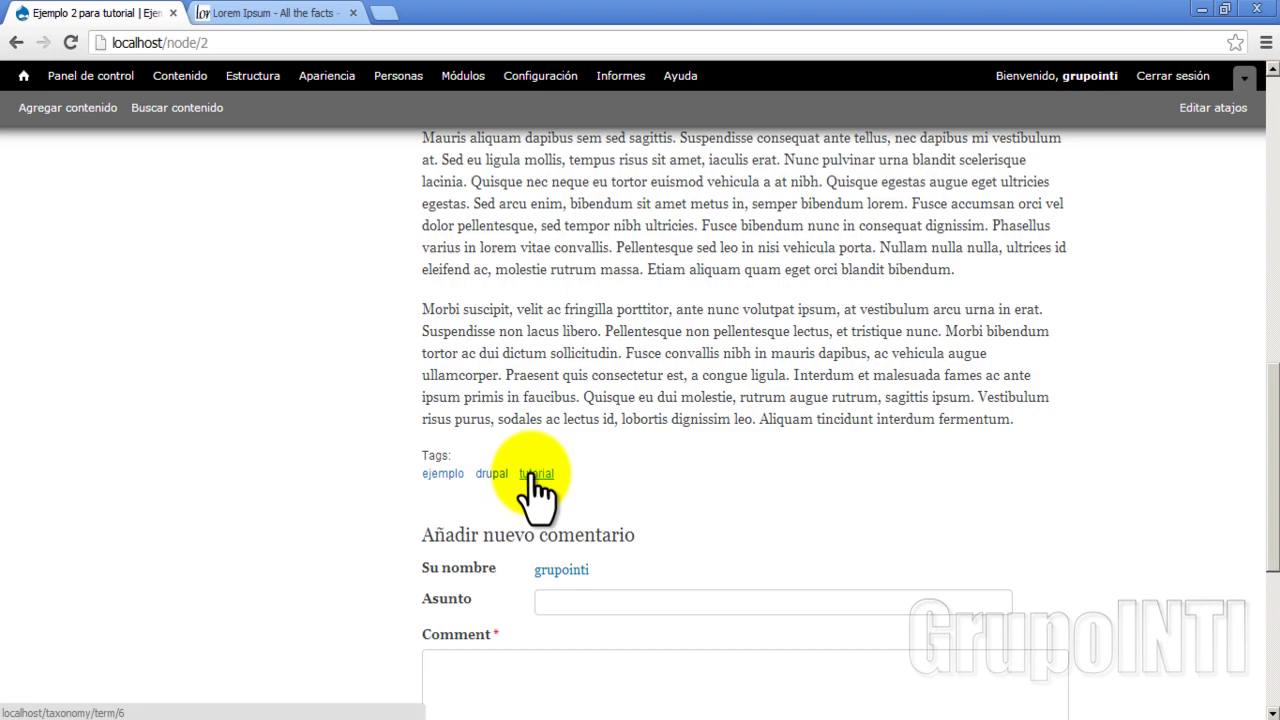
{"action": "scroll", "coordinate": [537, 487], "scroll_direction": "up", "scroll_amount": 10}
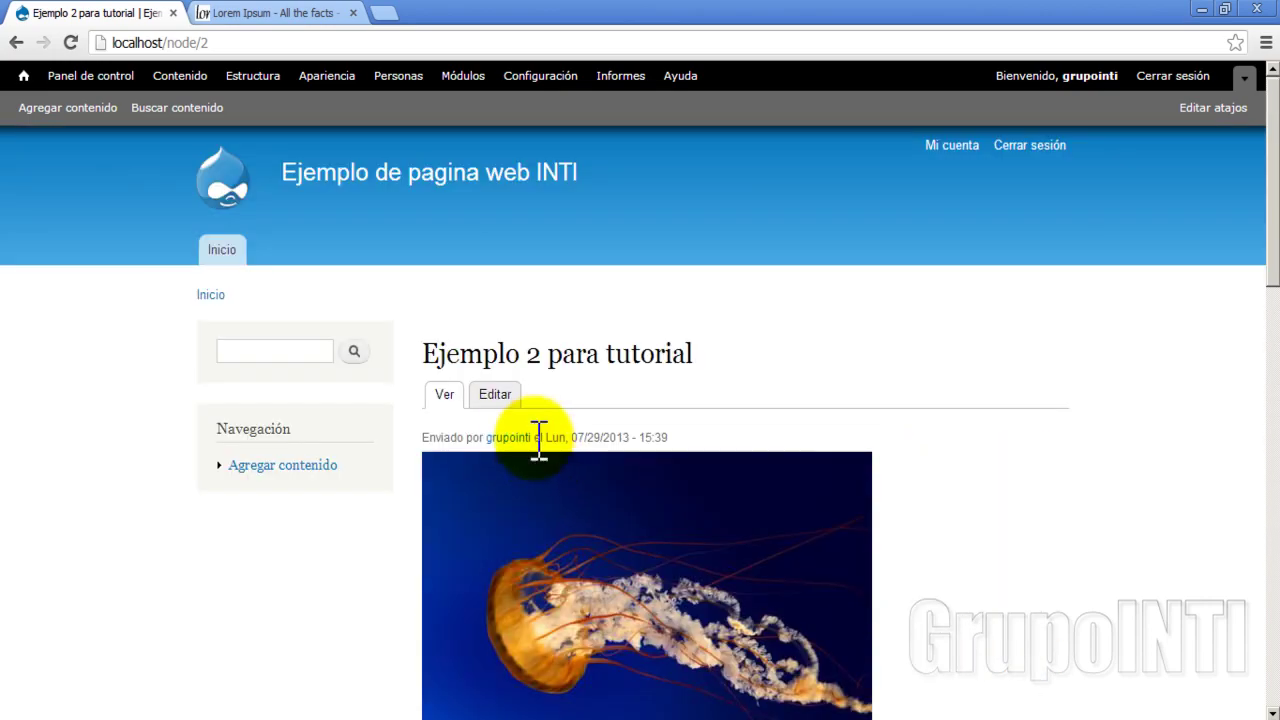
{"action": "scroll", "coordinate": [539, 440], "scroll_direction": "down", "scroll_amount": 10}
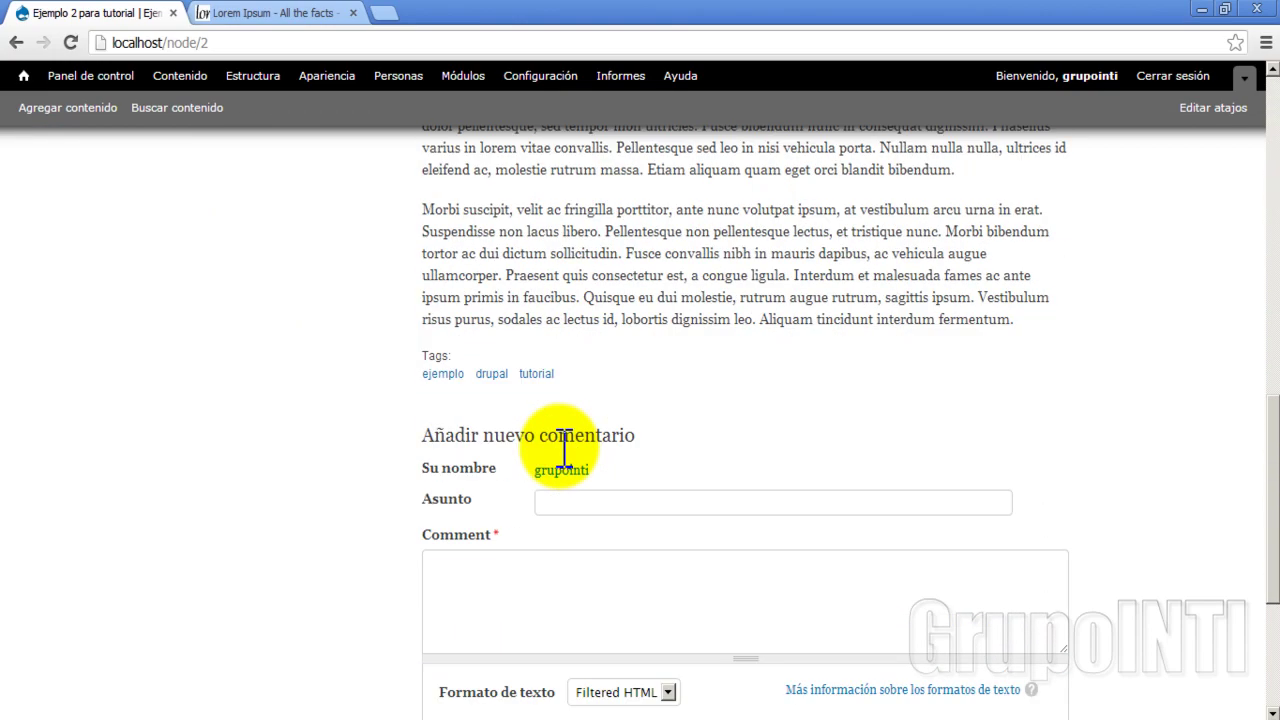
{"action": "scroll", "coordinate": [563, 450], "scroll_direction": "down", "scroll_amount": 3}
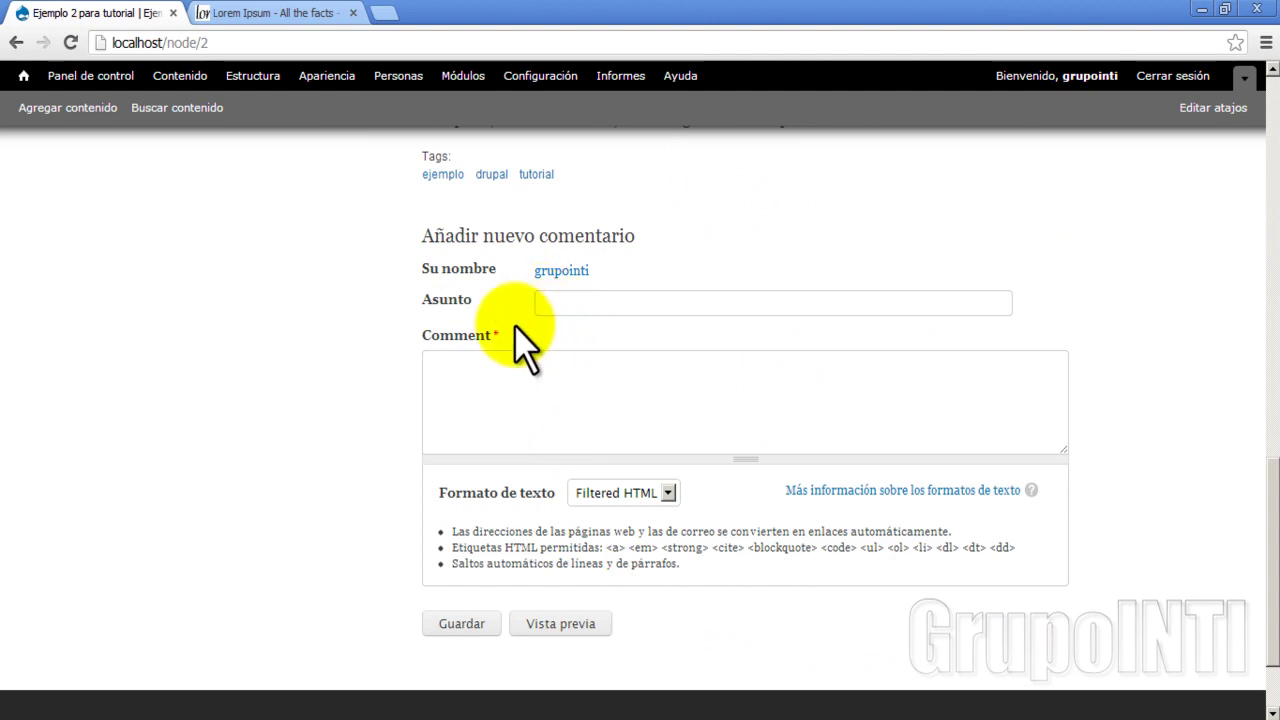
Post a comment with the subject "Mi primer comentario" and the text "Comentario de prueba", keeping the Filtered HTML format.
{"action": "left_click", "coordinate": [560, 302]}
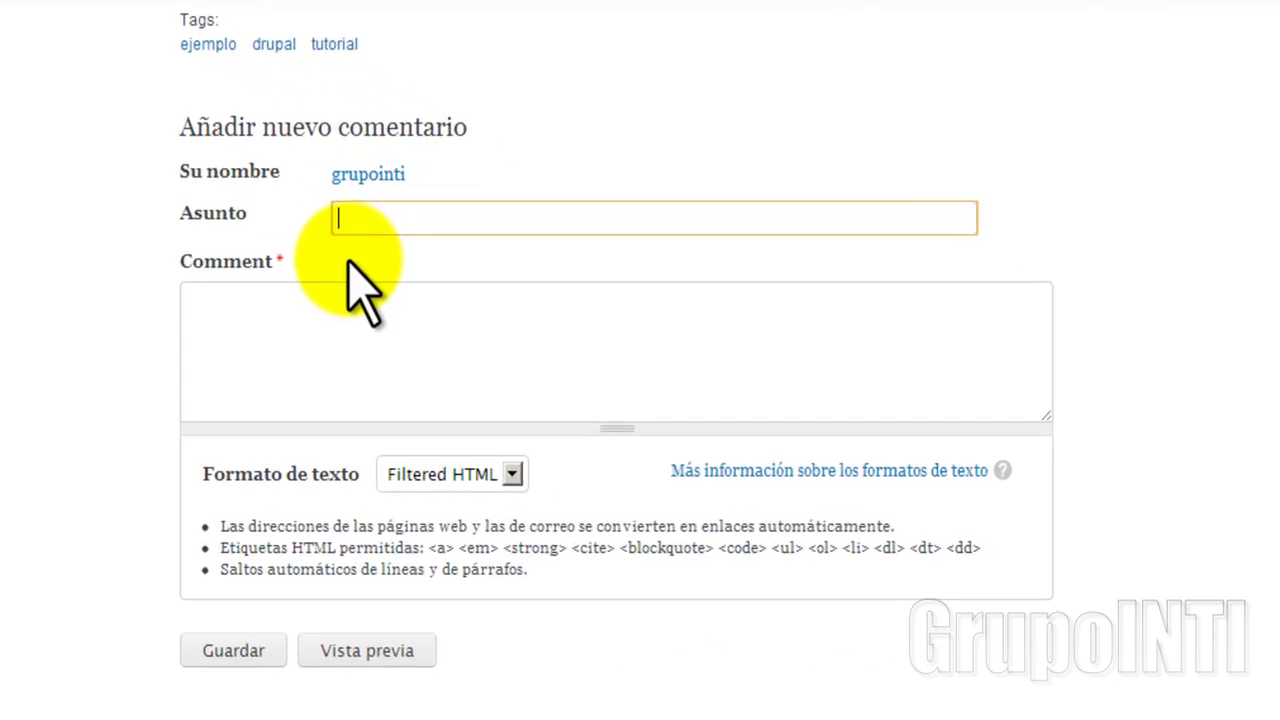
{"action": "left_click", "coordinate": [428, 474]}
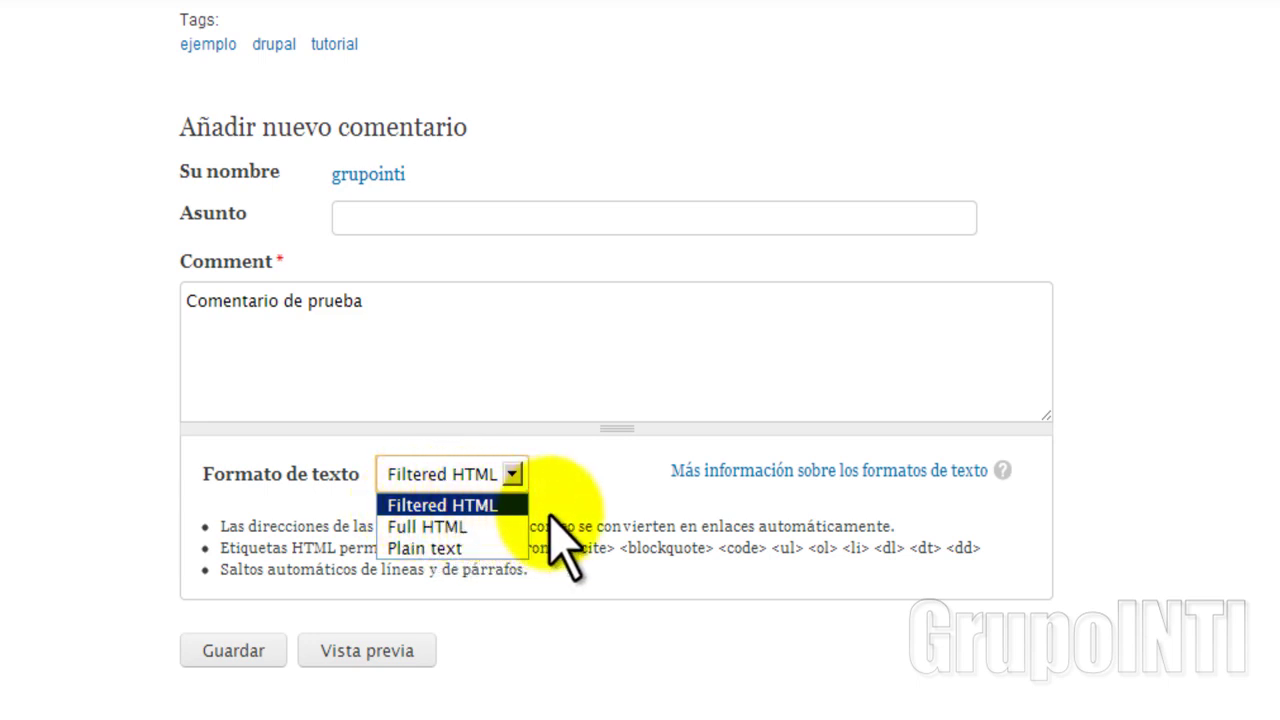
{"action": "left_click", "coordinate": [555, 525]}
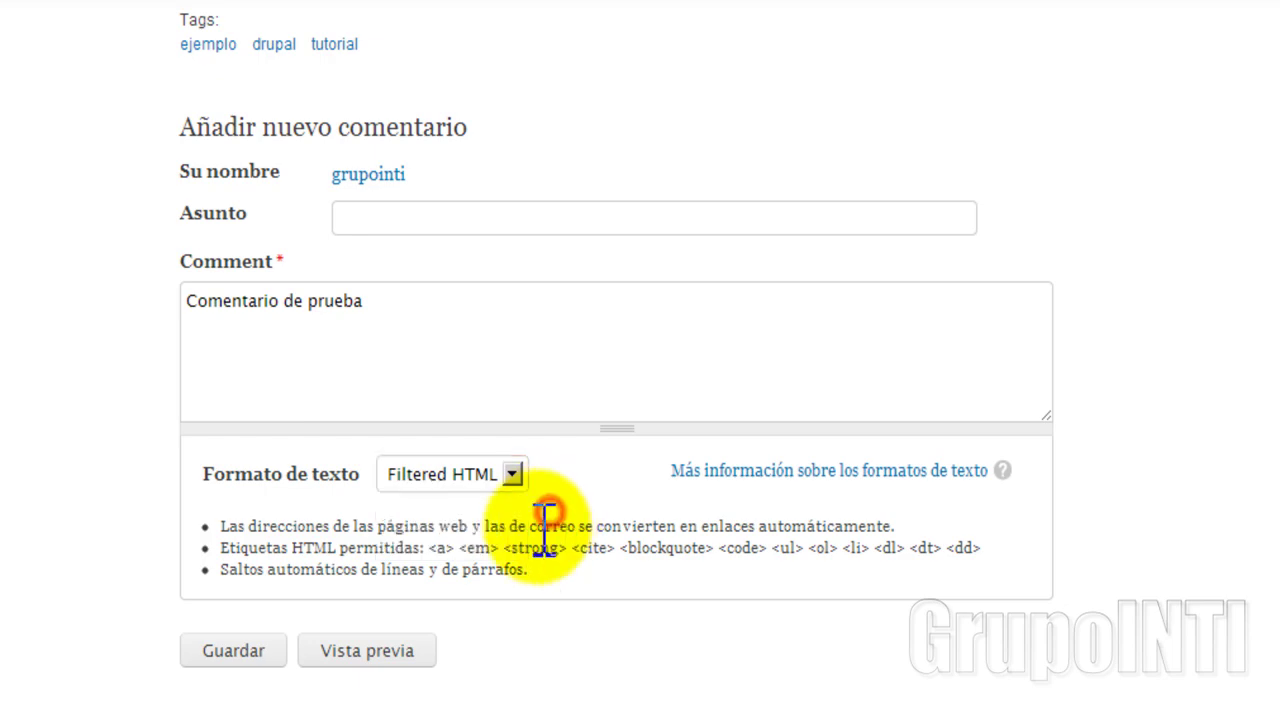
{"action": "scroll", "coordinate": [250, 500], "scroll_direction": "up", "scroll_amount": 7}
{"action": "scroll", "coordinate": [249, 500], "scroll_direction": "down", "scroll_amount": 5}
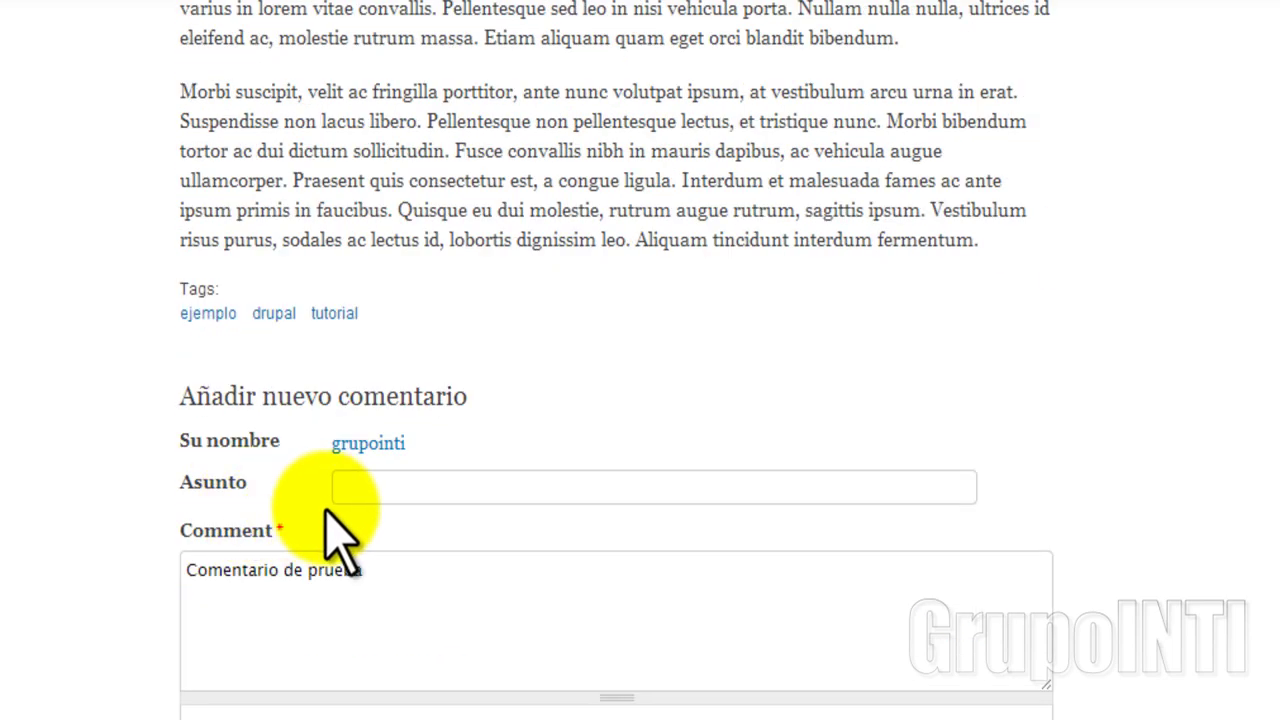
{"action": "left_click", "coordinate": [380, 488]}
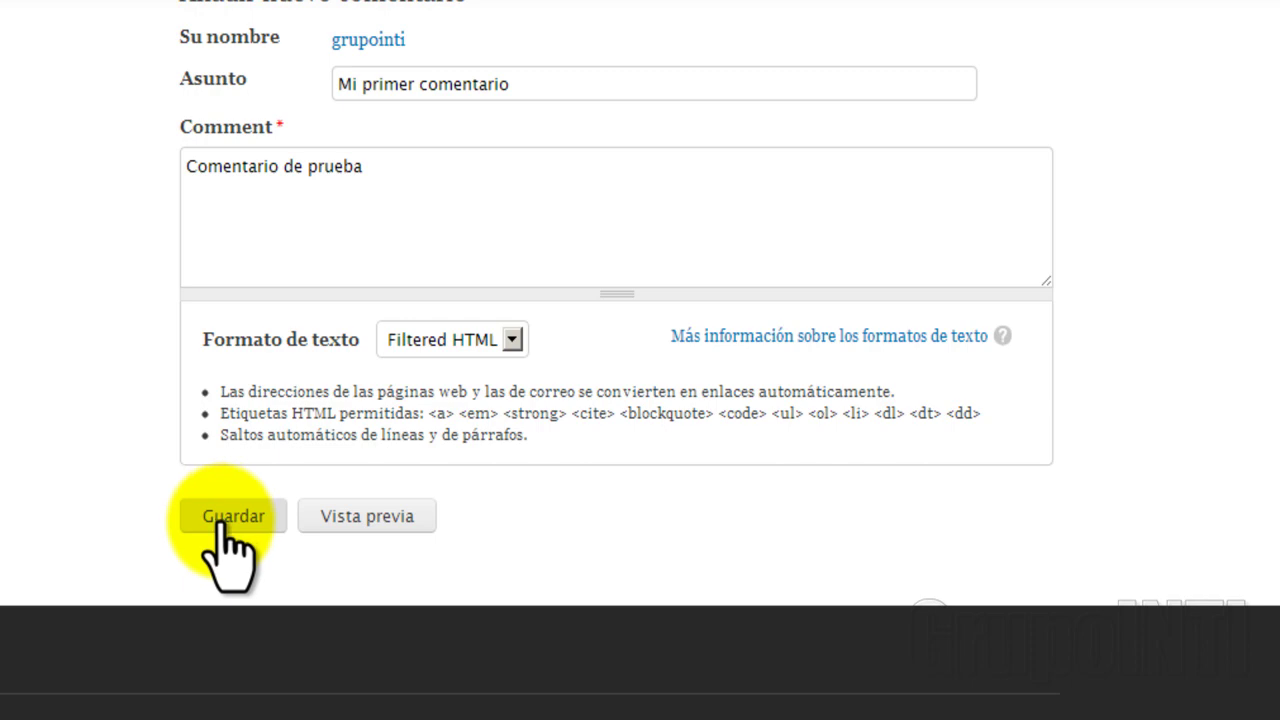
{"action": "left_click", "coordinate": [222, 527]}
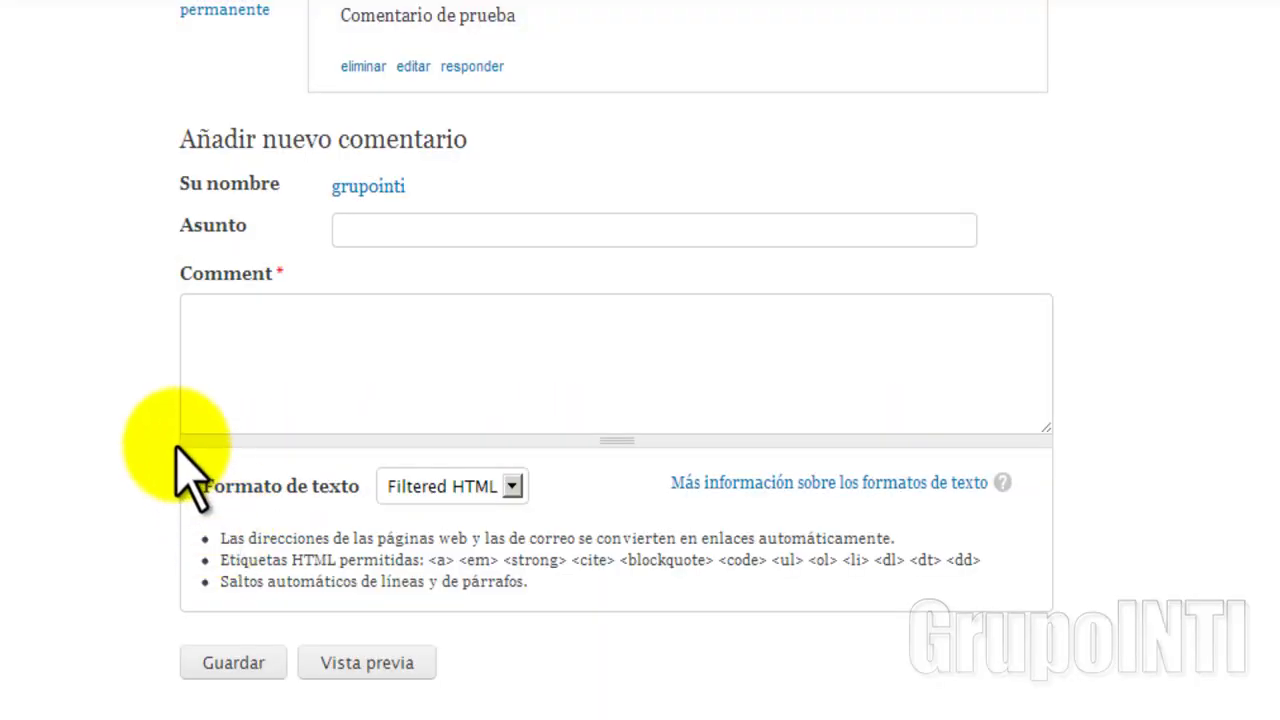
Start adding new content of the type Página básica and go to its title field.
{"action": "scroll", "coordinate": [257, 478], "scroll_direction": "up", "scroll_amount": 5}
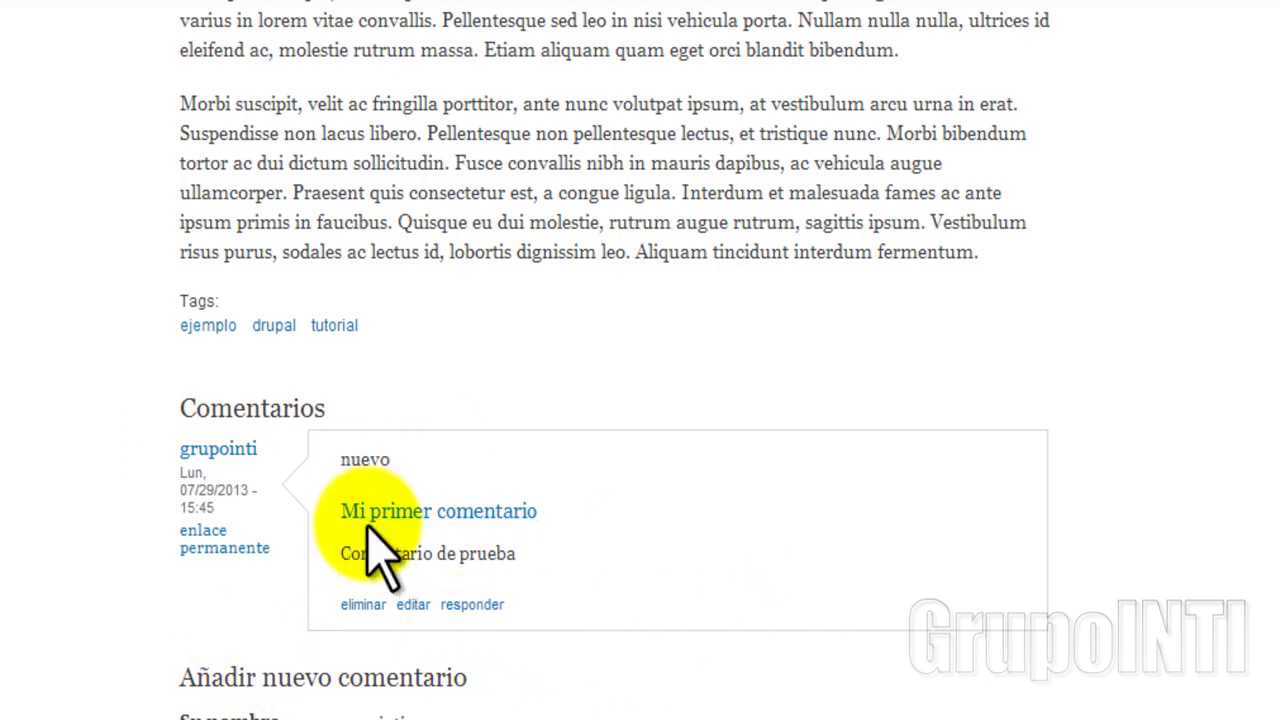
{"action": "scroll", "coordinate": [362, 530], "scroll_direction": "up", "scroll_amount": 15}
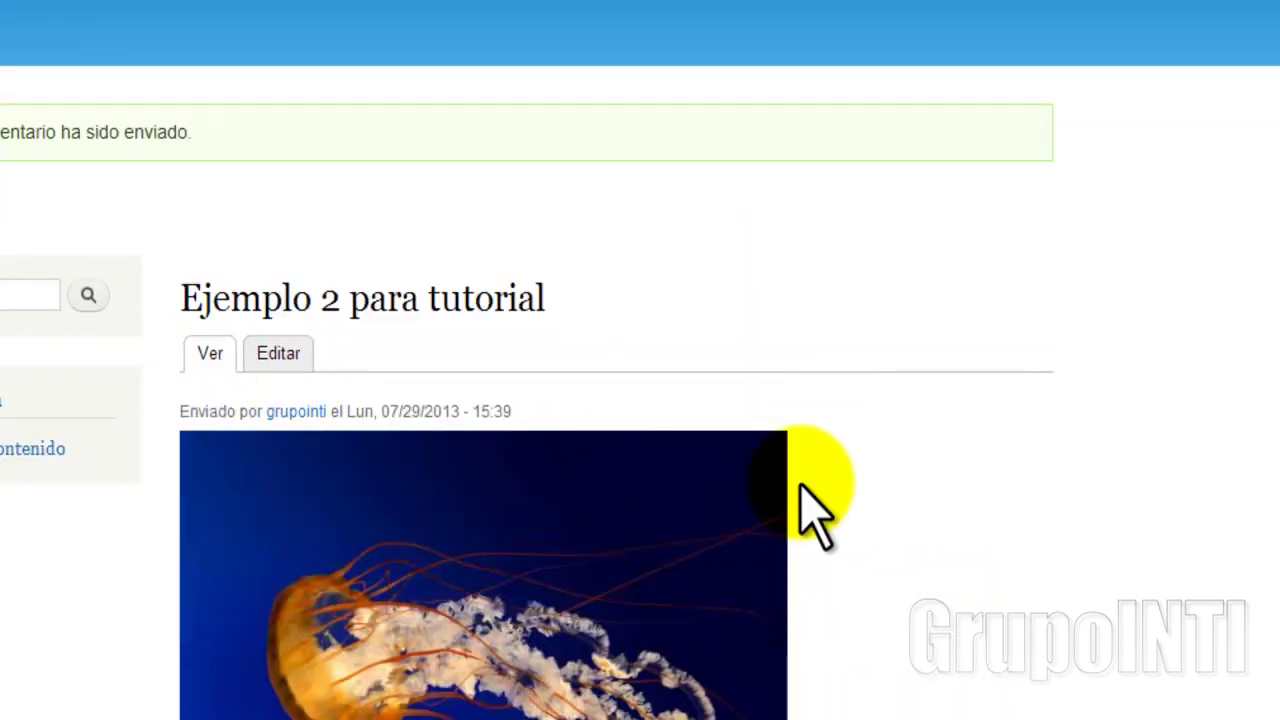
{"action": "scroll", "coordinate": [820, 512], "scroll_direction": "up", "scroll_amount": 1}
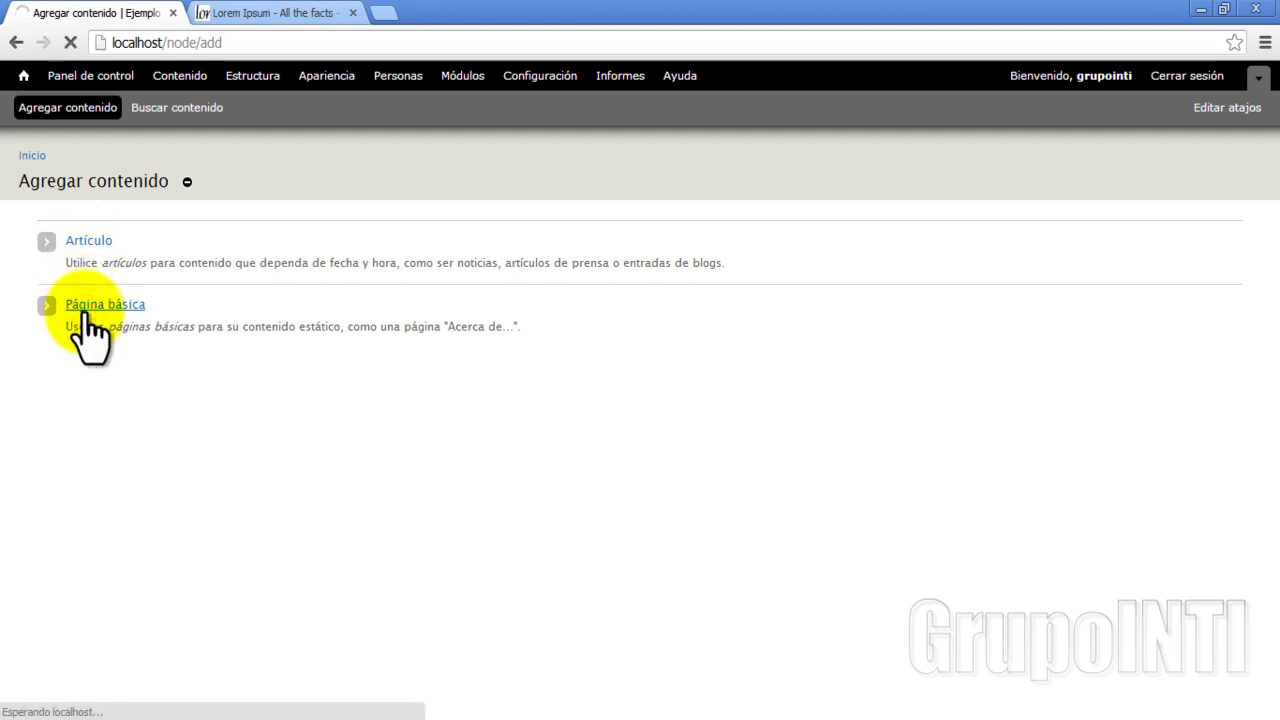
{"action": "left_click", "coordinate": [104, 257]}
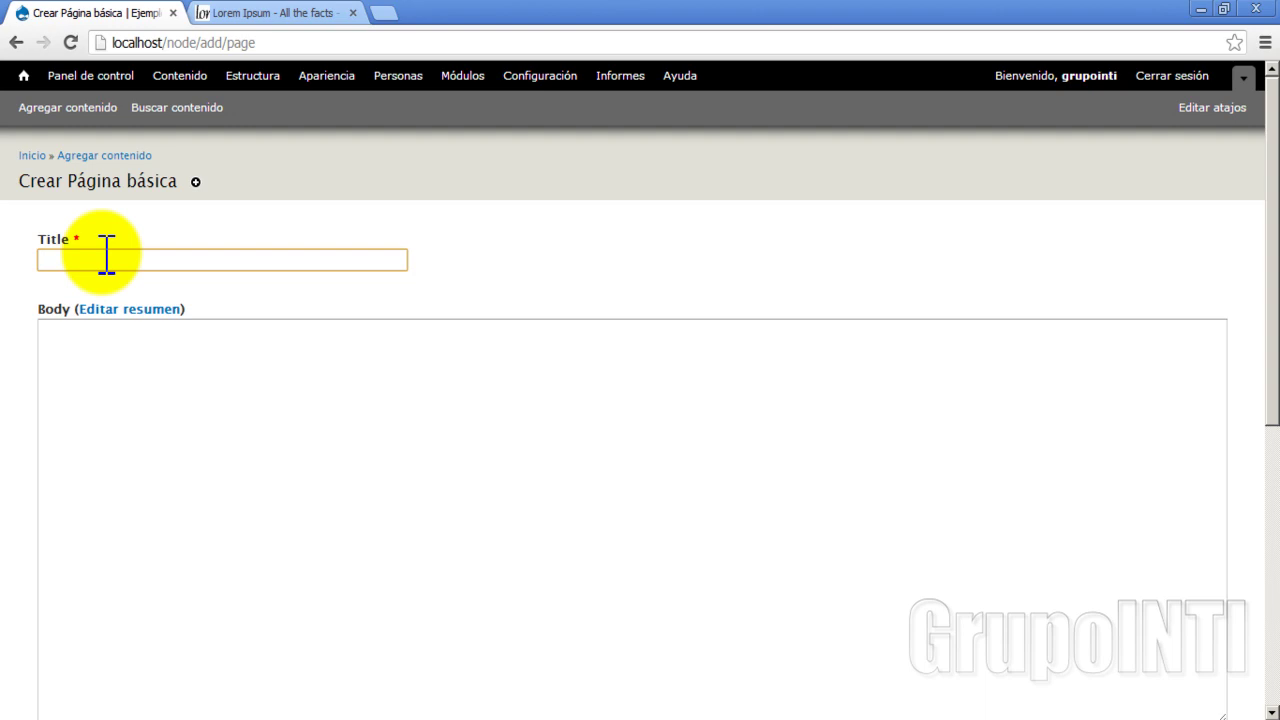
Examine the basic page form, from title and body to text format, menu, revision, URL, comment, authorship and publishing options.
{"action": "scroll", "coordinate": [86, 328], "scroll_direction": "down", "scroll_amount": 3}
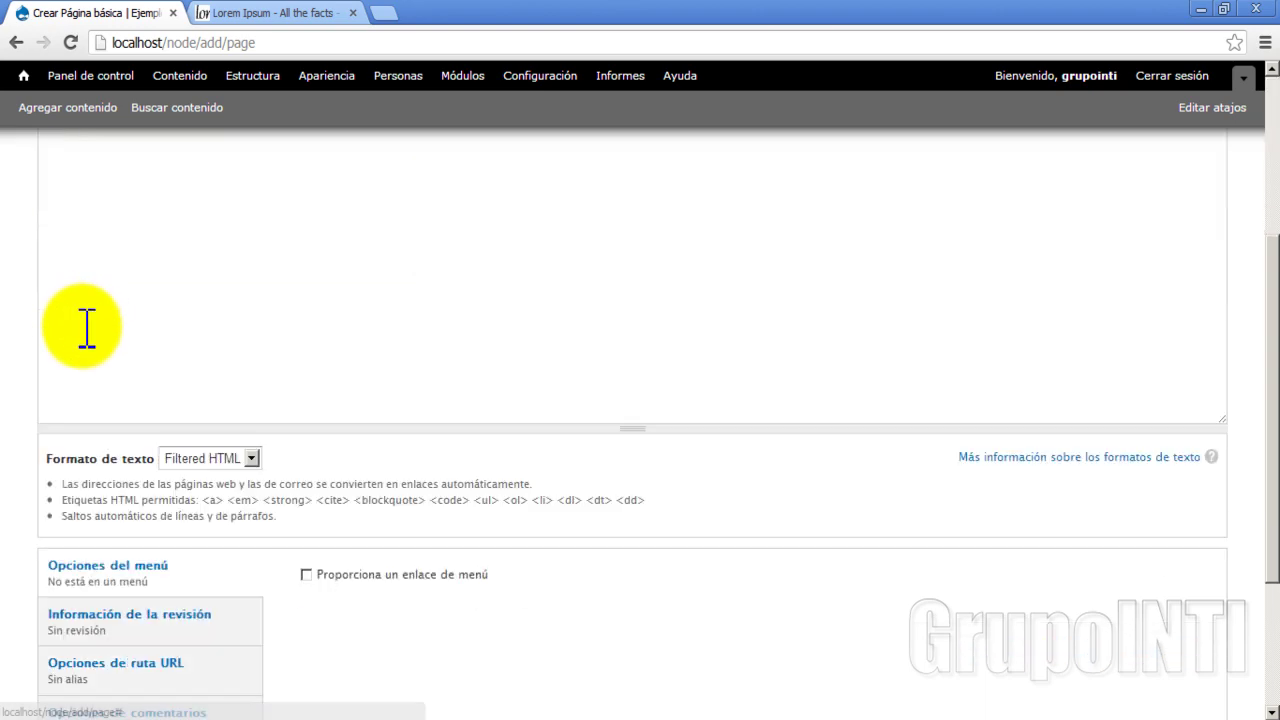
{"action": "scroll", "coordinate": [97, 405], "scroll_direction": "down", "scroll_amount": 2}
{"action": "scroll", "coordinate": [94, 394], "scroll_direction": "up", "scroll_amount": 5}
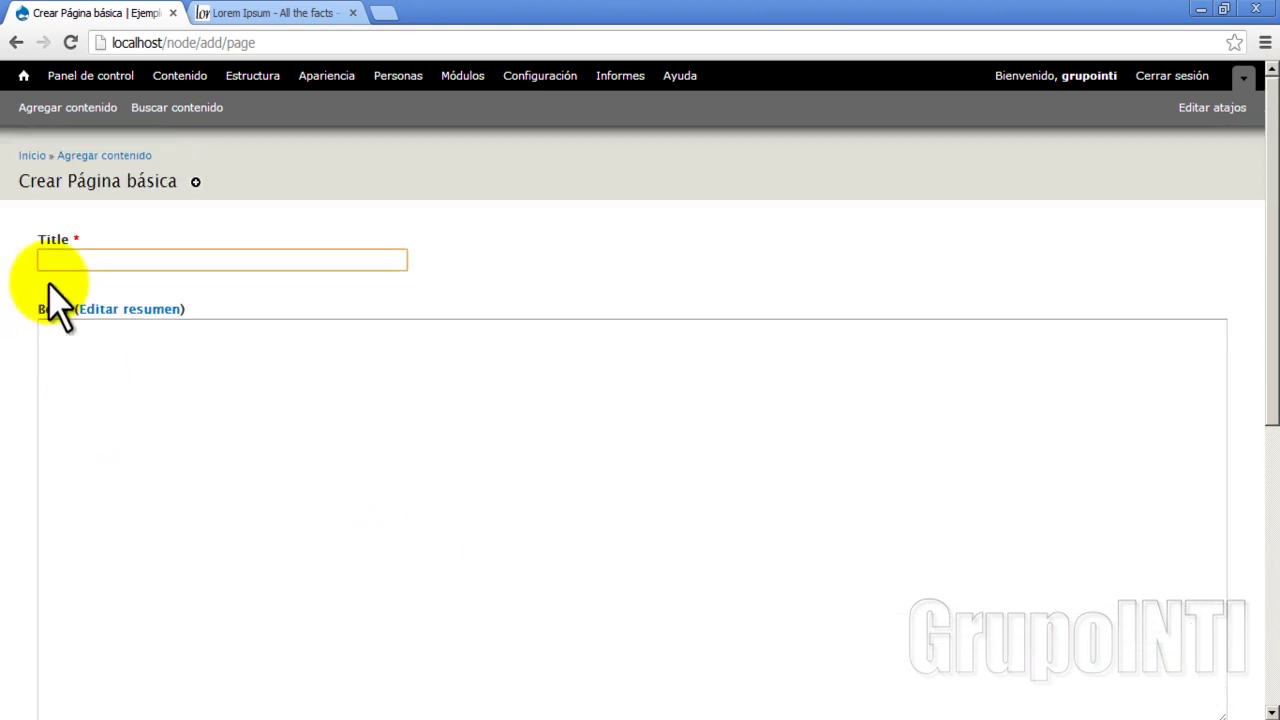
{"action": "scroll", "coordinate": [357, 500], "scroll_direction": "down", "scroll_amount": 5}
{"action": "scroll", "coordinate": [355, 490], "scroll_direction": "up", "scroll_amount": 5}
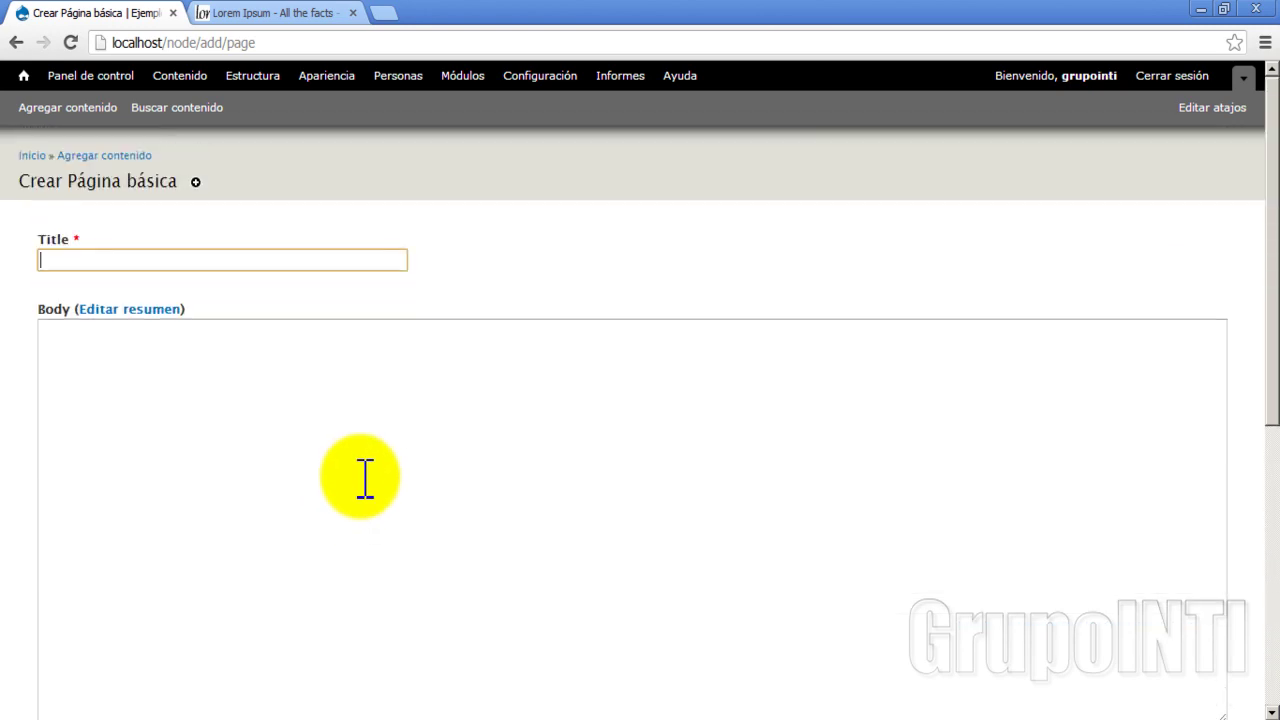
{"action": "scroll", "coordinate": [300, 480], "scroll_direction": "down", "scroll_amount": 3}
{"action": "scroll", "coordinate": [314, 471], "scroll_direction": "up", "scroll_amount": 5}
{"action": "scroll", "coordinate": [297, 491], "scroll_direction": "down", "scroll_amount": 3}
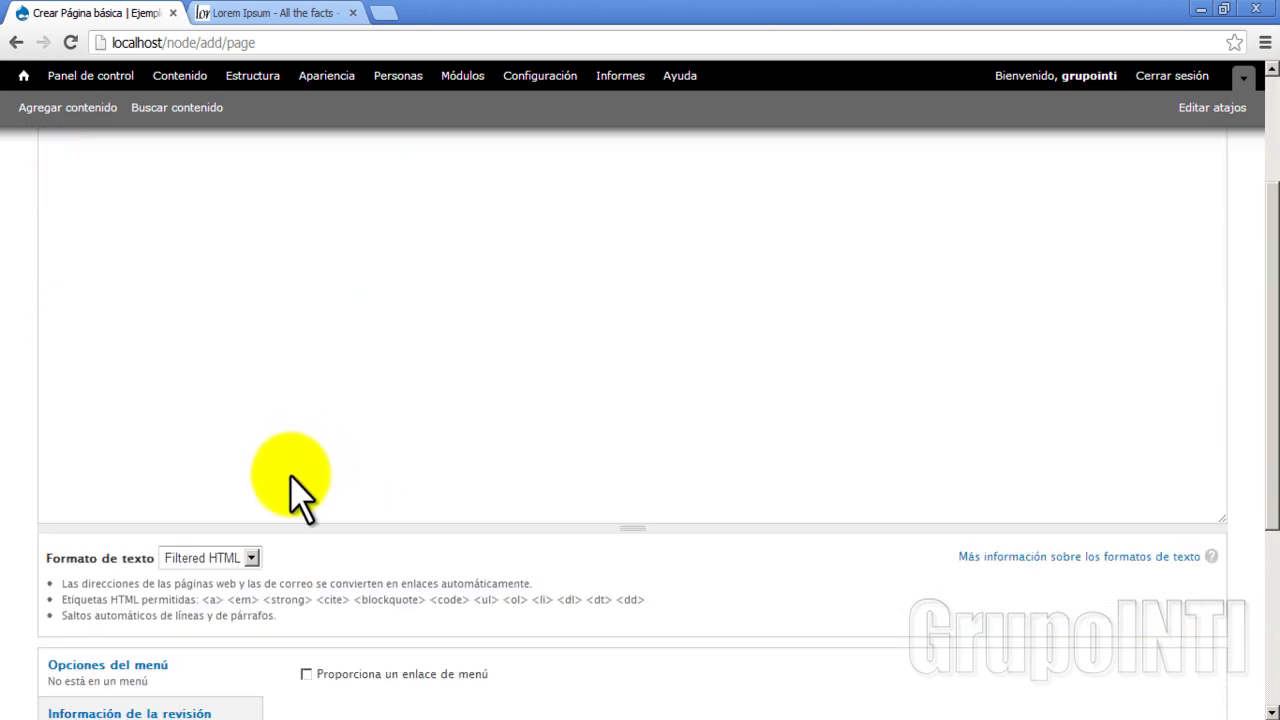
{"action": "scroll", "coordinate": [294, 471], "scroll_direction": "up", "scroll_amount": 5}
{"action": "scroll", "coordinate": [289, 480], "scroll_direction": "down", "scroll_amount": 5}
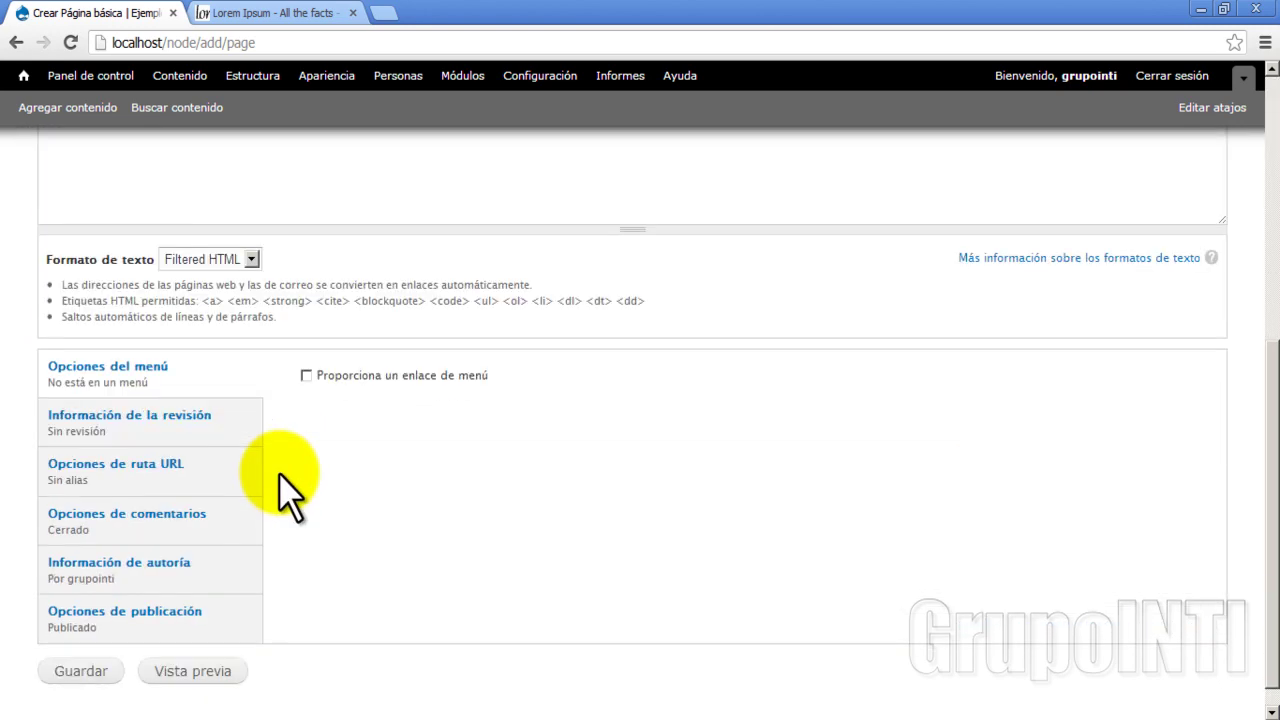
Save the basic page with title "Mi tercer contenido", summary "Resumen del contenido para tutorial de Inti" and the Lorem ipsum paragraphs as body.
{"action": "scroll", "coordinate": [287, 495], "scroll_direction": "up", "scroll_amount": 5}
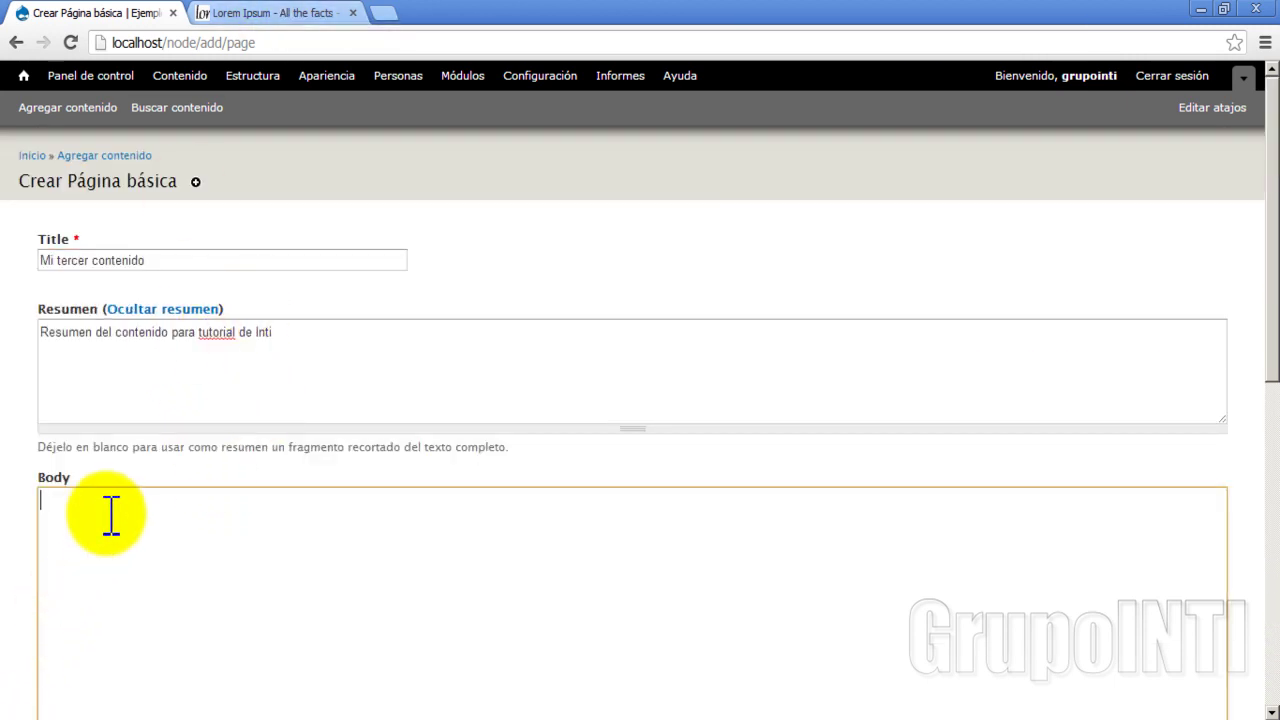
{"action": "left_click", "coordinate": [99, 520]}
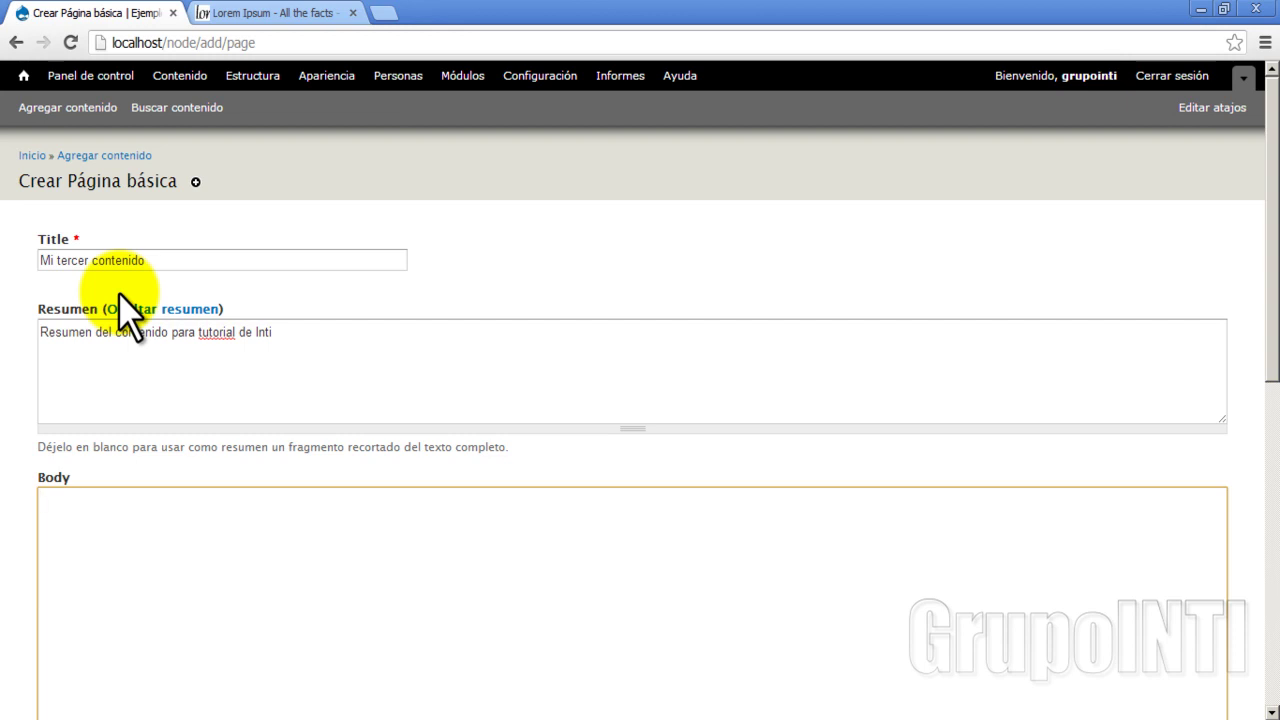
{"action": "scroll", "coordinate": [117, 451], "scroll_direction": "down", "scroll_amount": 1}
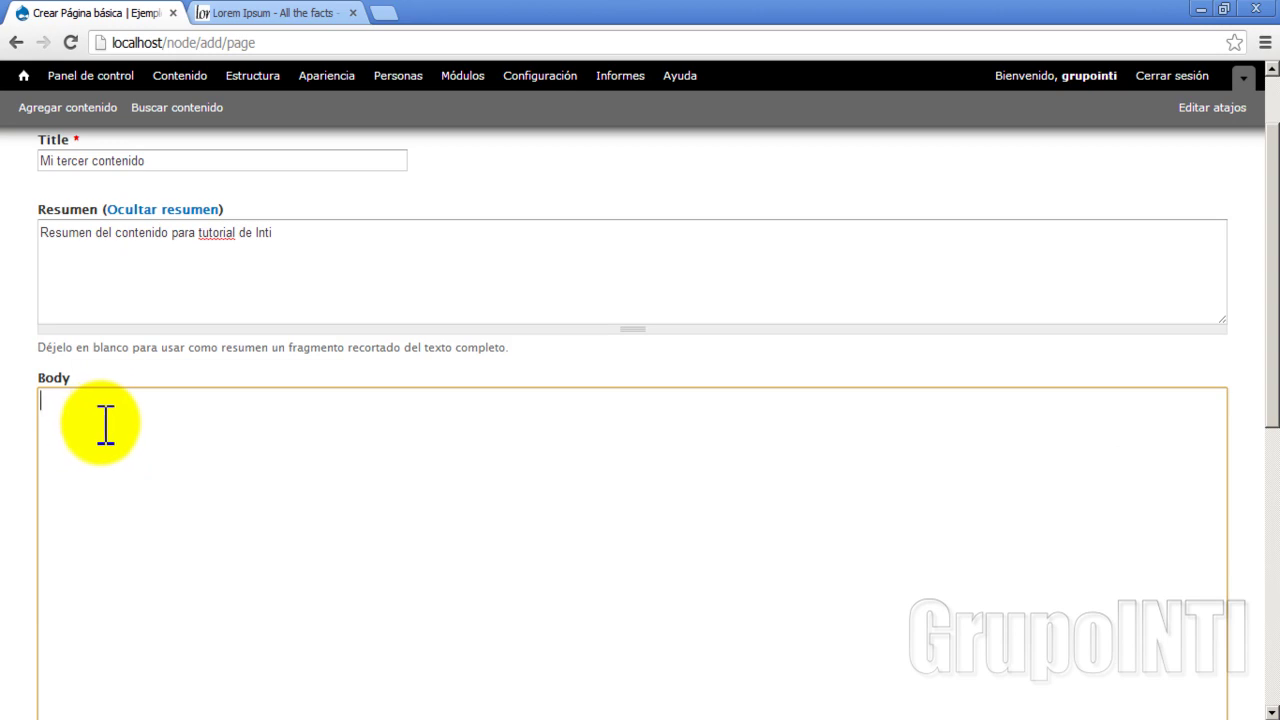
{"action": "scroll", "coordinate": [107, 425], "scroll_direction": "down", "scroll_amount": 5}
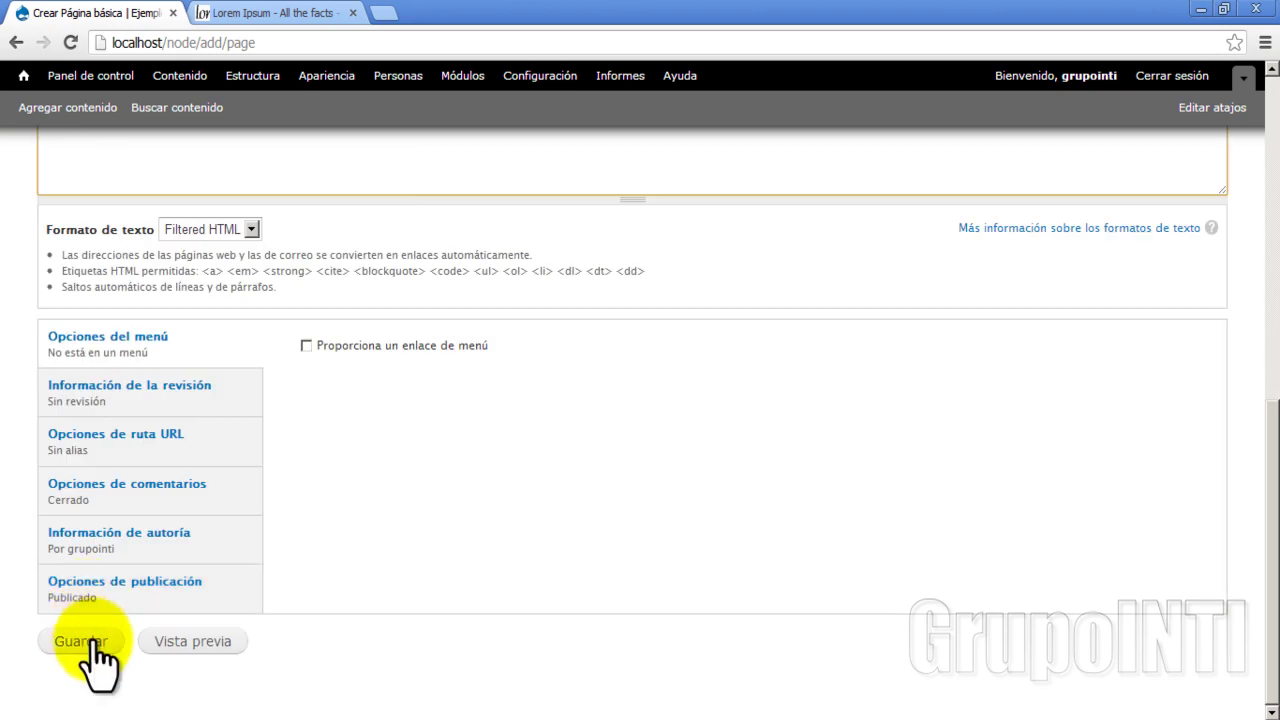
{"action": "left_click", "coordinate": [92, 641]}
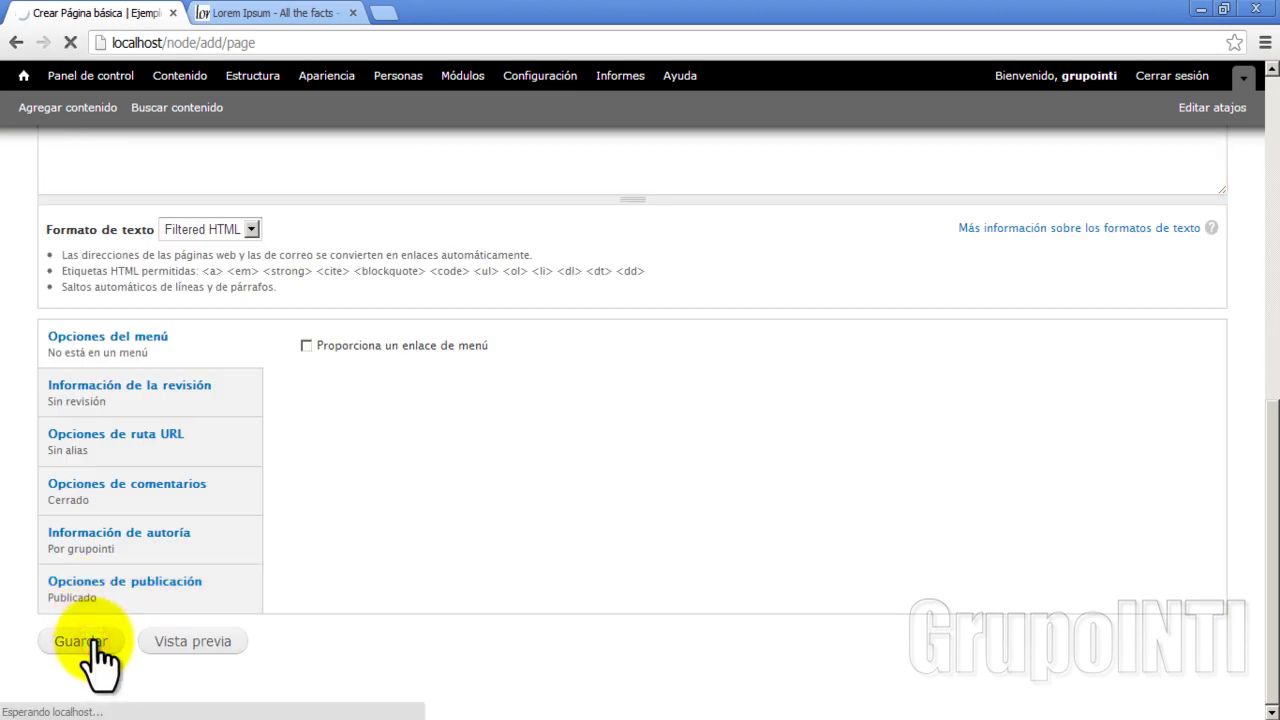
Review the saved page "Mi tercer contenido", checking its body text and what surrounds it.
{"action": "scroll", "coordinate": [200, 640], "scroll_direction": "down", "scroll_amount": 5}
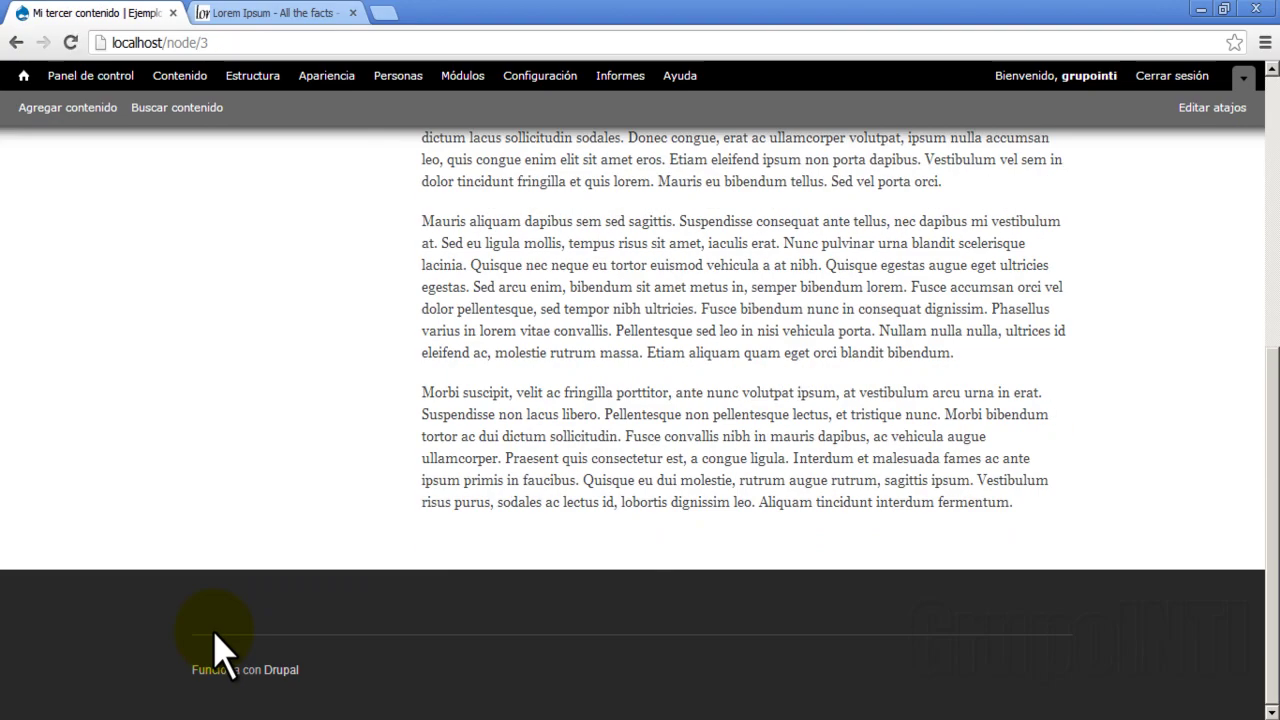
{"action": "scroll", "coordinate": [285, 594], "scroll_direction": "up", "scroll_amount": 4}
{"action": "scroll", "coordinate": [514, 429], "scroll_direction": "down", "scroll_amount": 4}
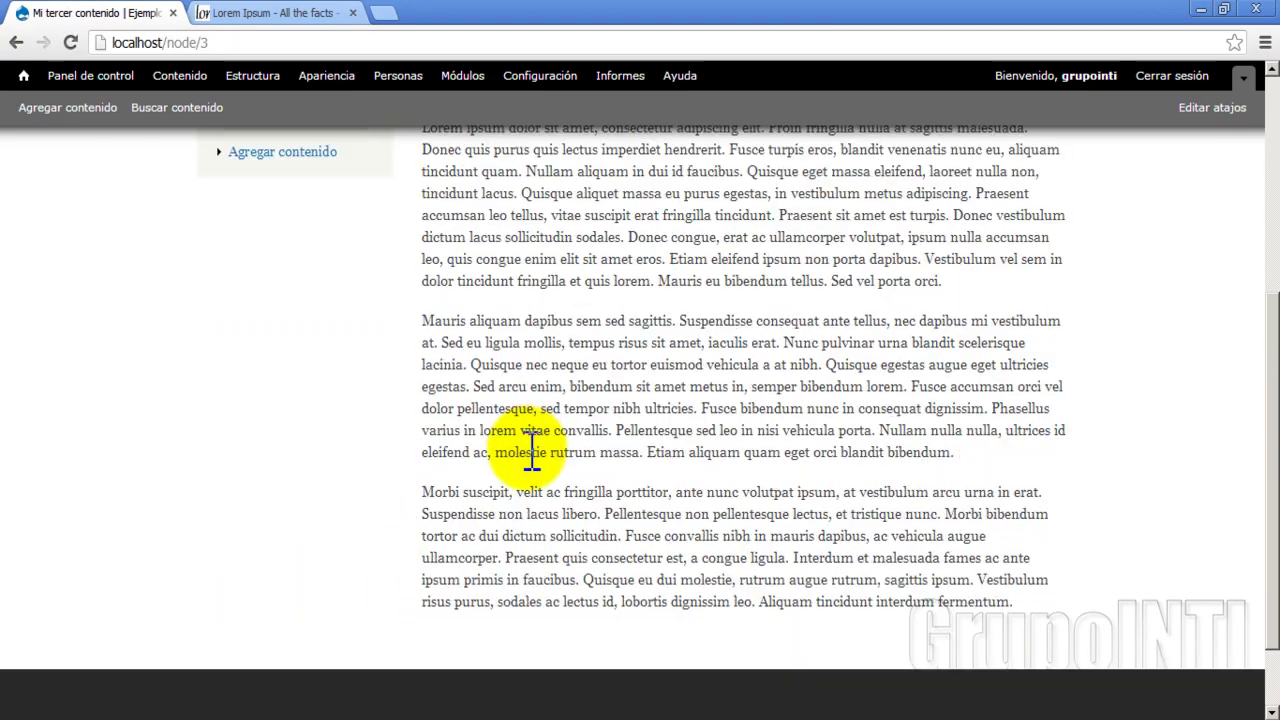
{"action": "scroll", "coordinate": [530, 440], "scroll_direction": "up", "scroll_amount": 5}
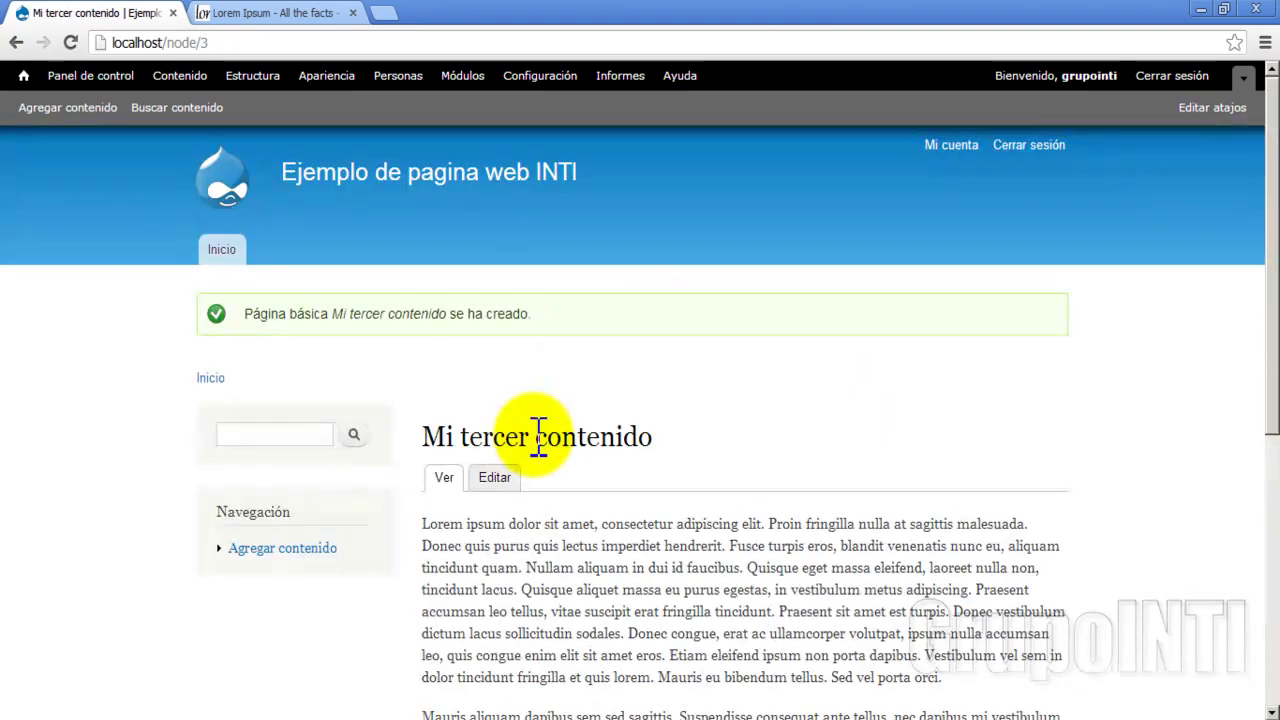
Open the site's home page and examine which content entries are listed there.
{"action": "left_click", "coordinate": [214, 251]}
{"action": "scroll", "coordinate": [340, 460], "scroll_direction": "down", "scroll_amount": 10}
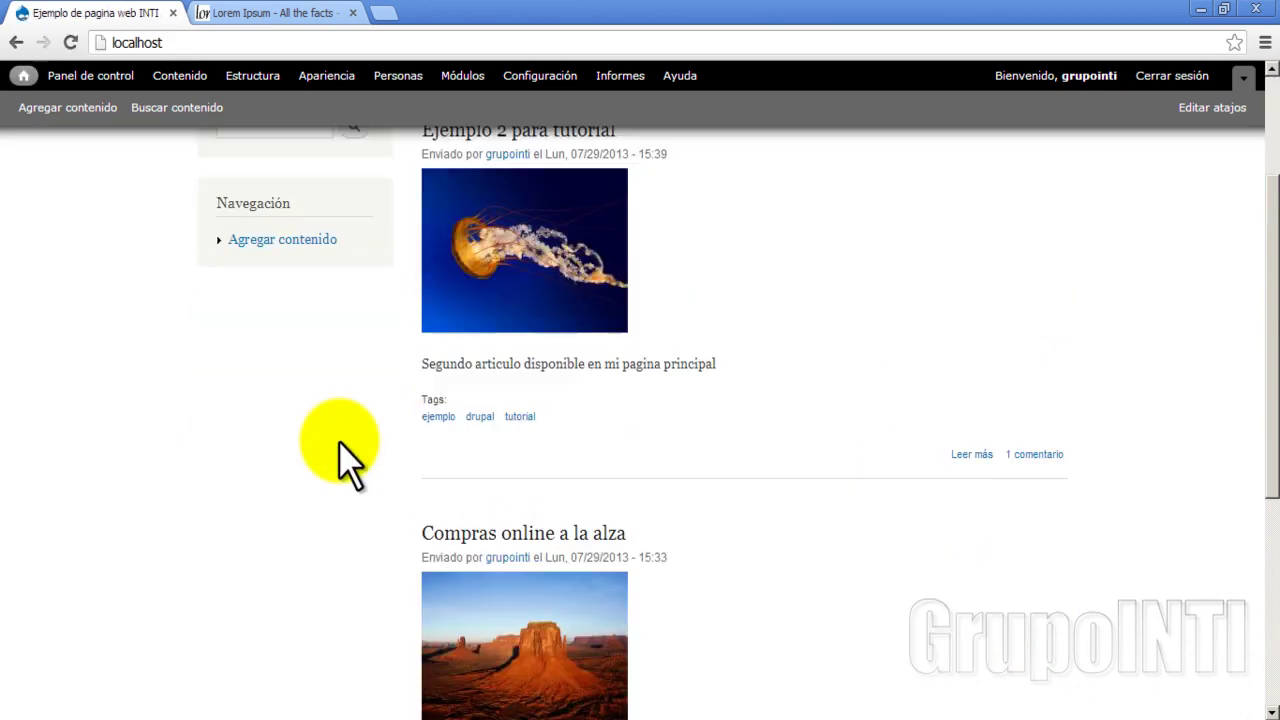
{"action": "scroll", "coordinate": [395, 500], "scroll_direction": "down", "scroll_amount": 2}
{"action": "scroll", "coordinate": [410, 520], "scroll_direction": "up", "scroll_amount": 4}
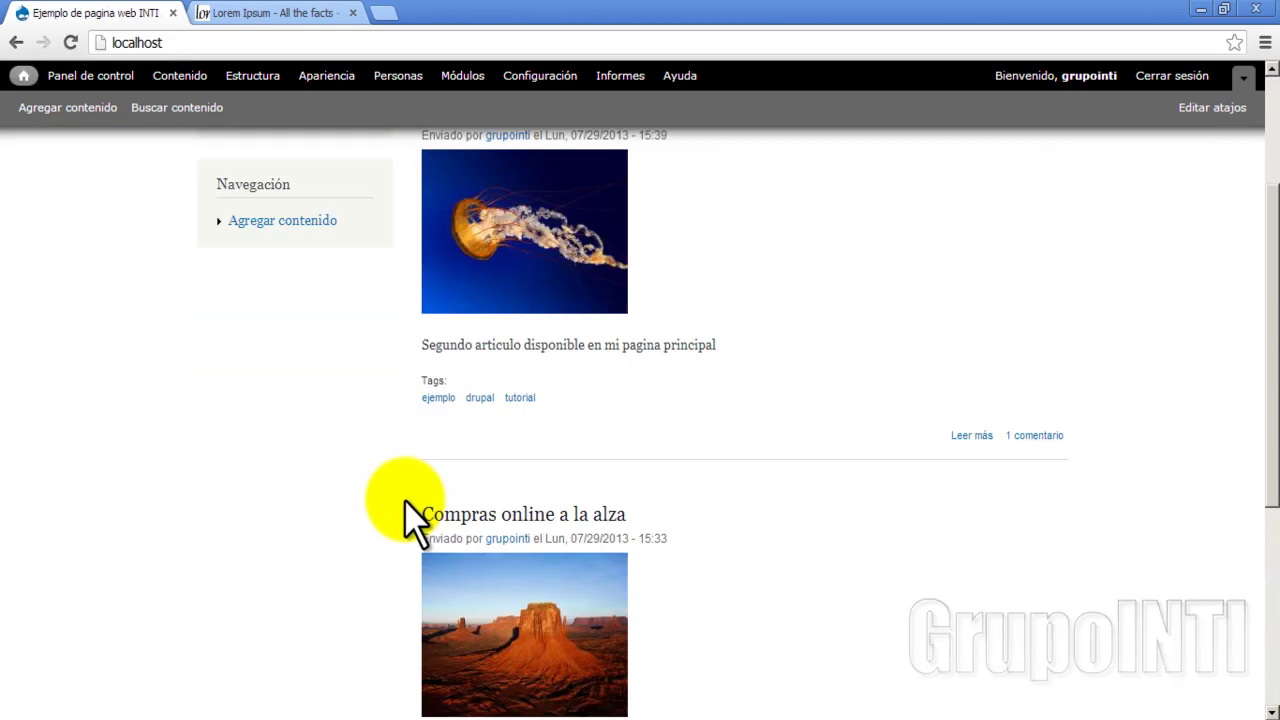
{"action": "scroll", "coordinate": [405, 515], "scroll_direction": "down", "scroll_amount": 3}
{"action": "scroll", "coordinate": [410, 509], "scroll_direction": "down", "scroll_amount": 1}
{"action": "scroll", "coordinate": [371, 529], "scroll_direction": "up", "scroll_amount": 3}
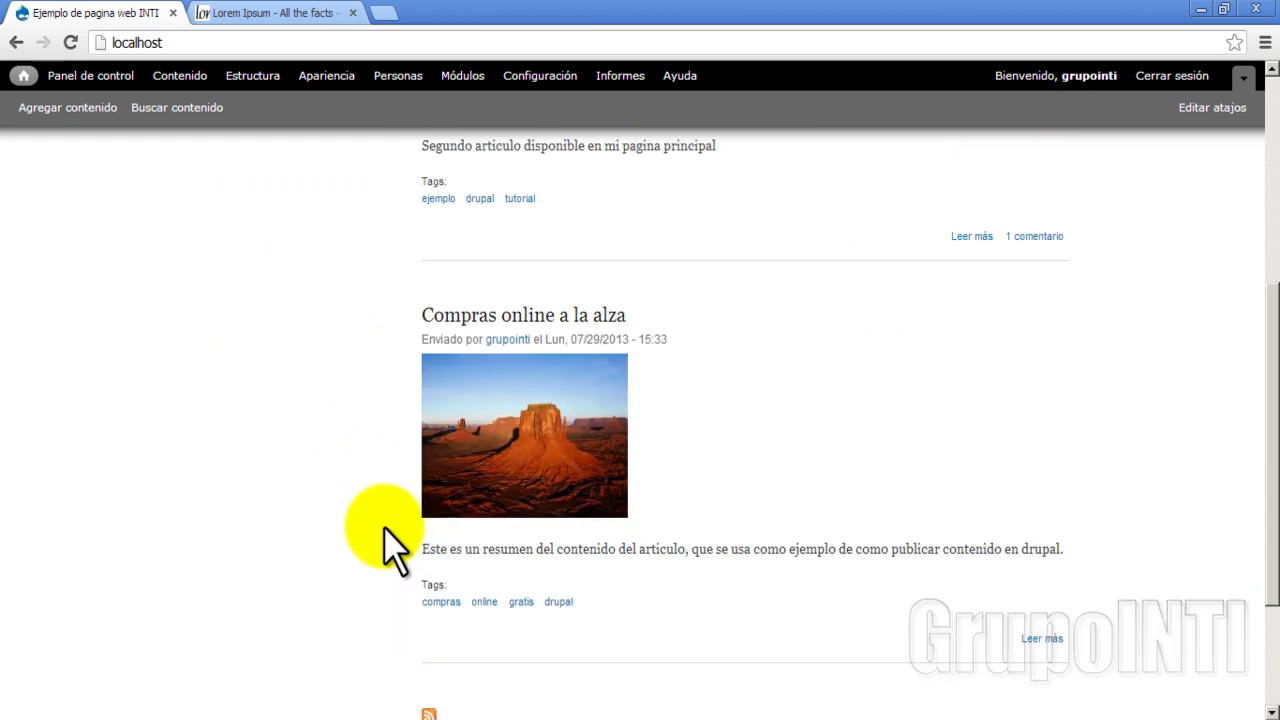
{"action": "scroll", "coordinate": [418, 533], "scroll_direction": "down", "scroll_amount": 2}
{"action": "scroll", "coordinate": [420, 540], "scroll_direction": "up", "scroll_amount": 6}
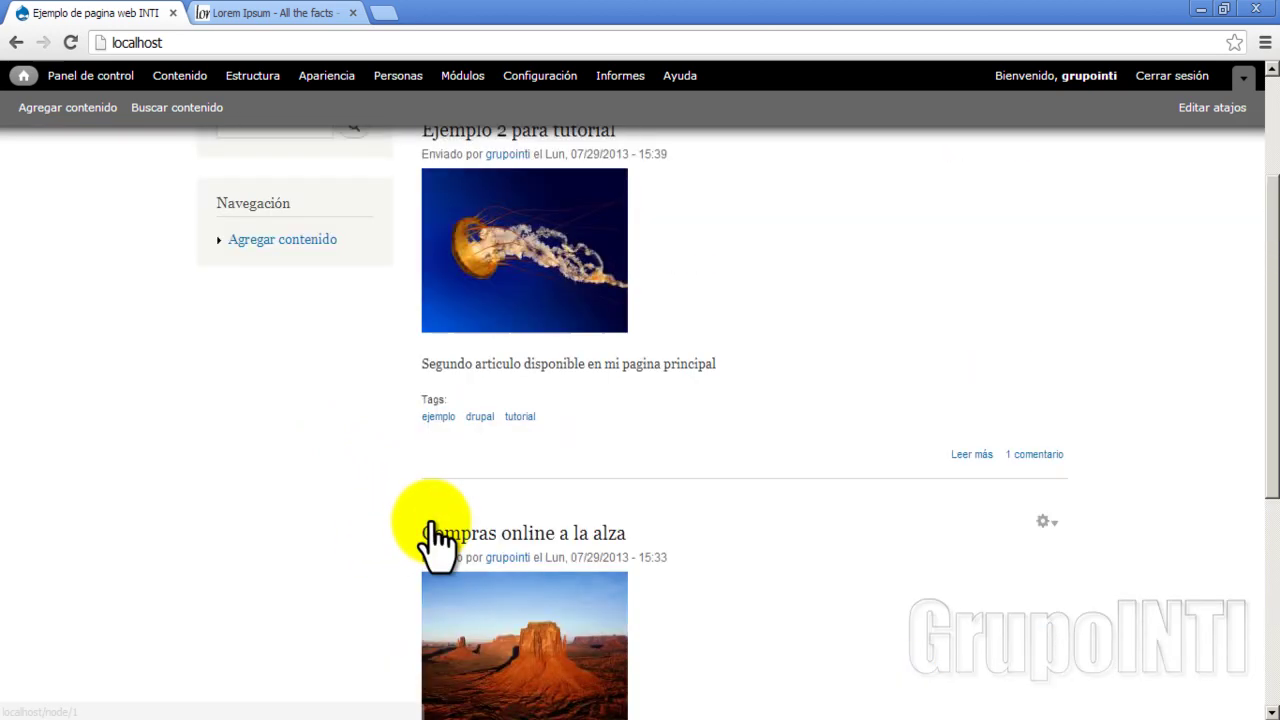
{"action": "scroll", "coordinate": [436, 546], "scroll_direction": "down", "scroll_amount": 3}
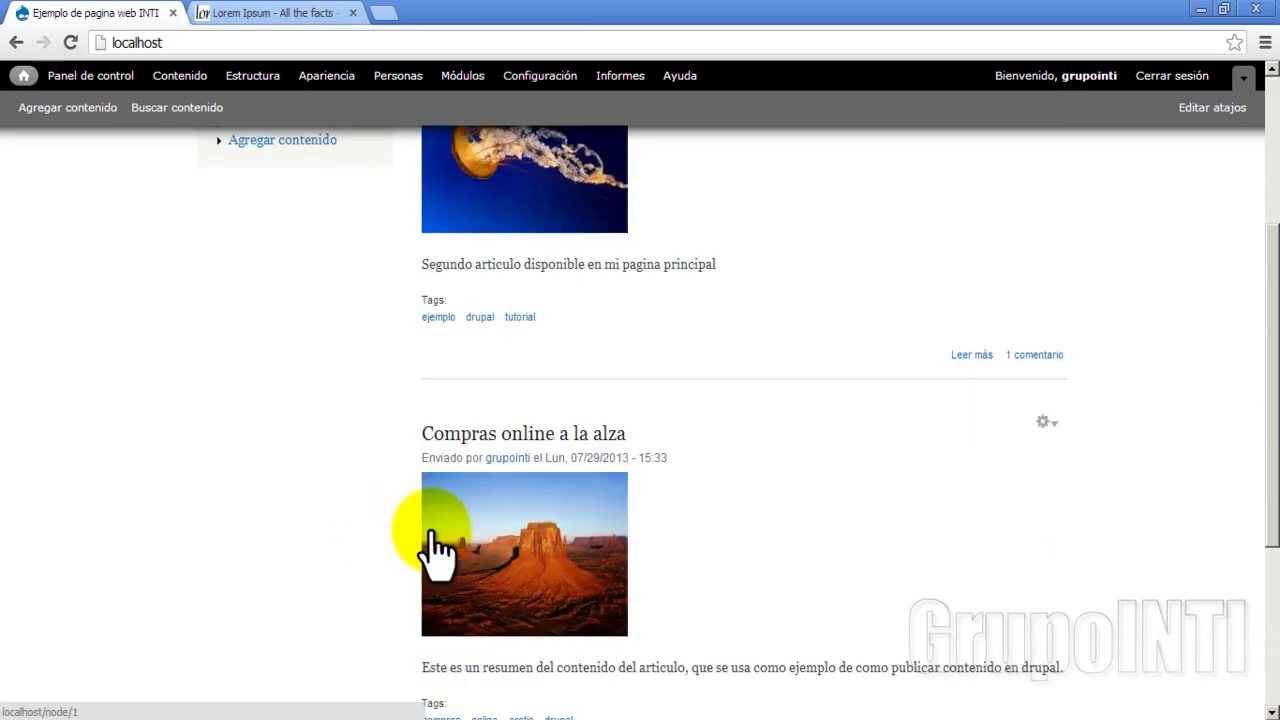
Compare the home page entries "Ejemplo 2 para tutorial" and "Compras online a la alza", including their summaries, tags and links.
{"action": "scroll", "coordinate": [475, 525], "scroll_direction": "down", "scroll_amount": 2}
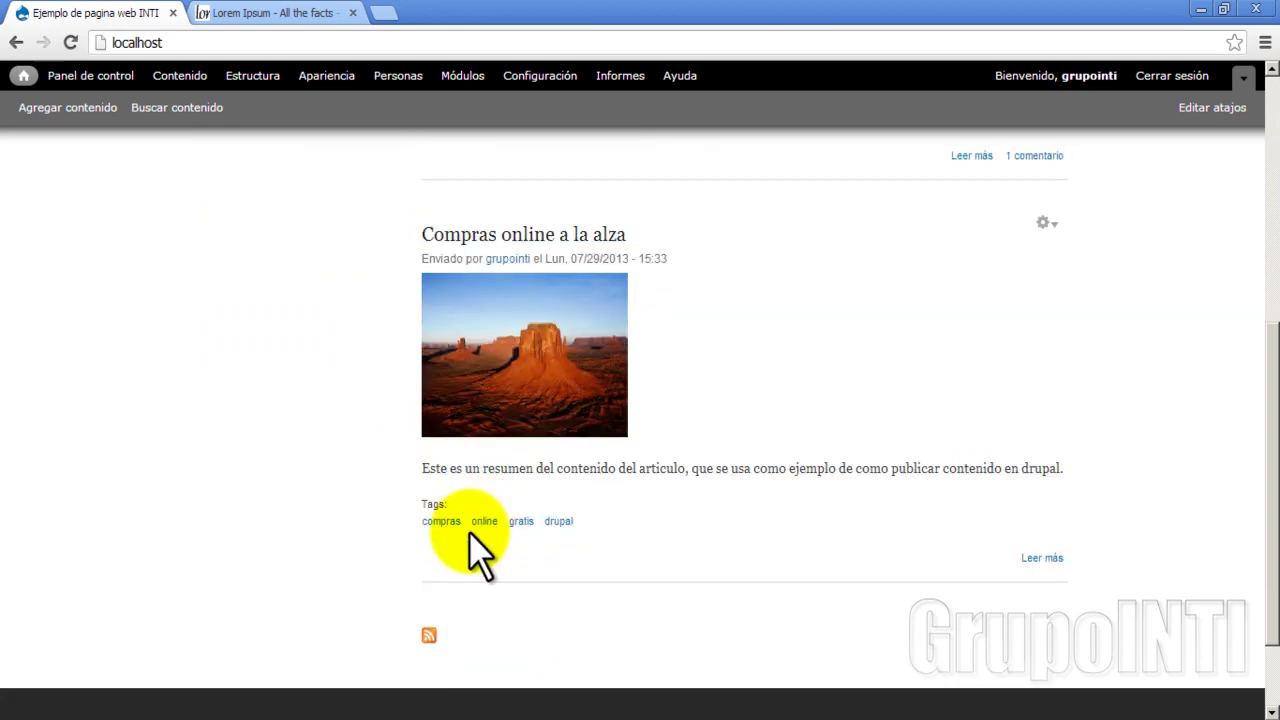
{"action": "scroll", "coordinate": [478, 555], "scroll_direction": "up", "scroll_amount": 3}
{"action": "scroll", "coordinate": [468, 558], "scroll_direction": "down", "scroll_amount": 2}
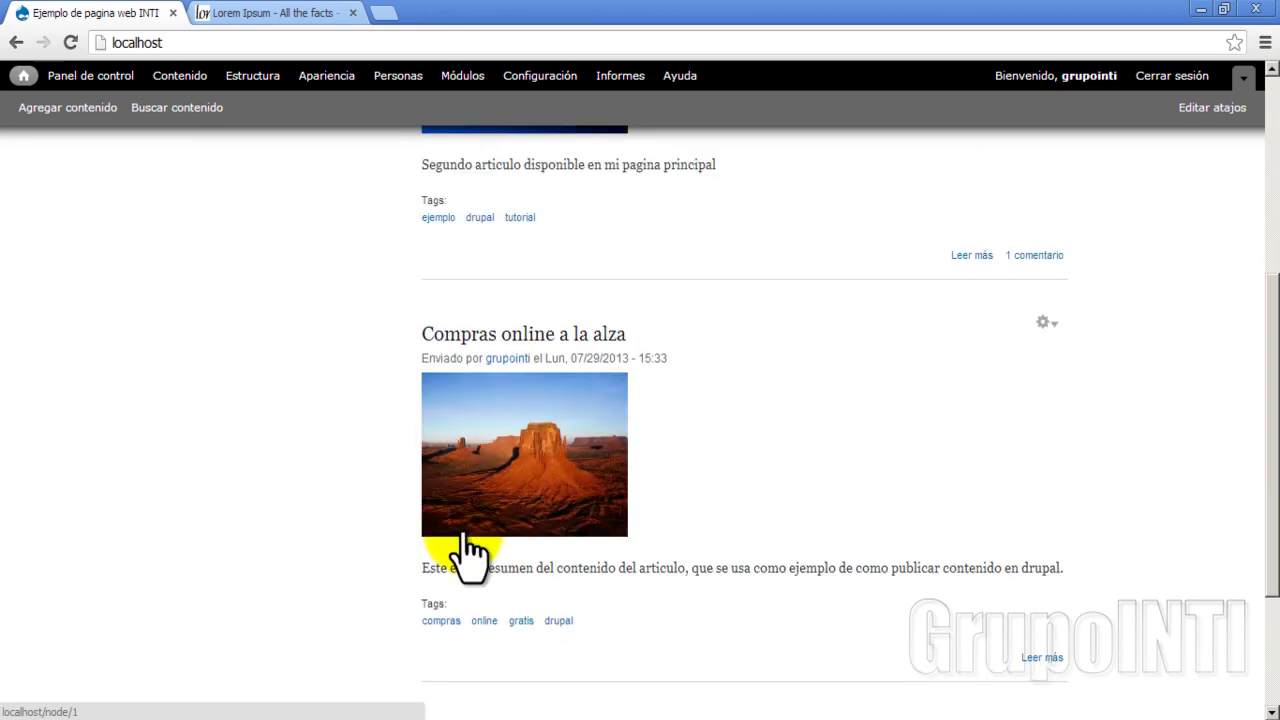
{"action": "scroll", "coordinate": [348, 493], "scroll_direction": "up", "scroll_amount": 5}
{"action": "scroll", "coordinate": [337, 457], "scroll_direction": "down", "scroll_amount": 6}
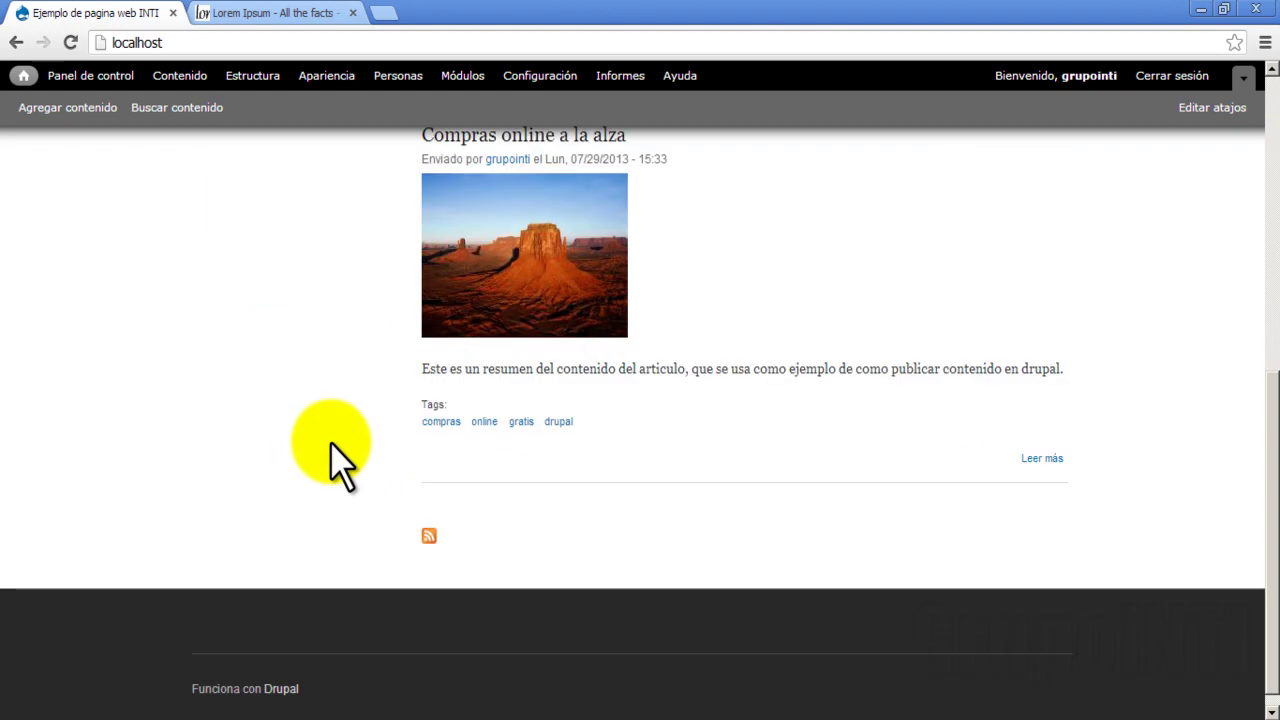
{"action": "scroll", "coordinate": [343, 462], "scroll_direction": "up", "scroll_amount": 7}
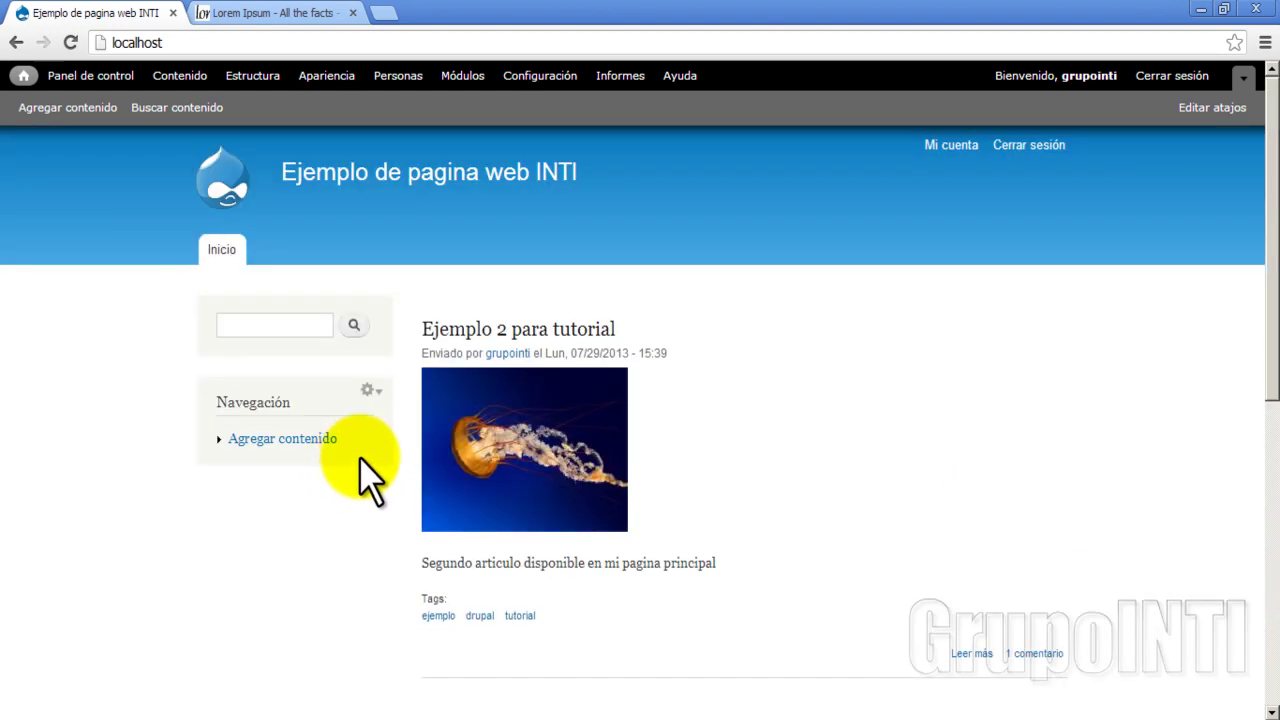
{"action": "scroll", "coordinate": [358, 478], "scroll_direction": "down", "scroll_amount": 1}
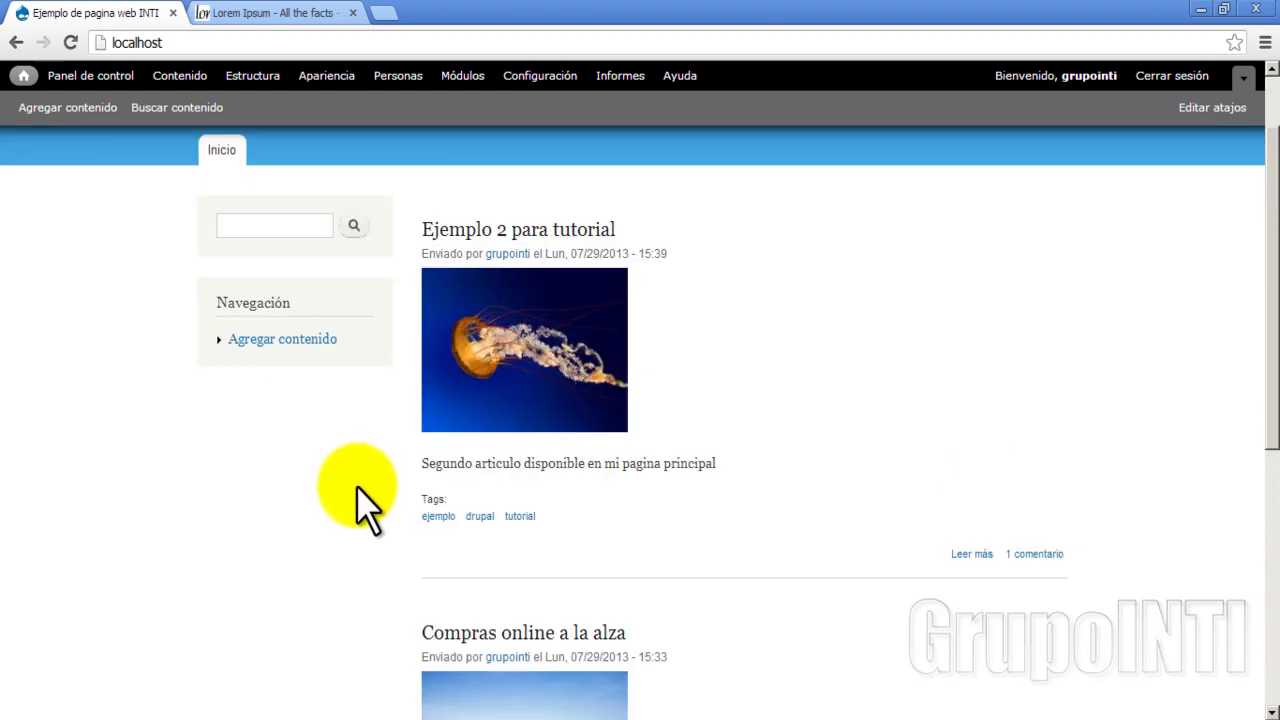
{"action": "scroll", "coordinate": [356, 460], "scroll_direction": "down", "scroll_amount": 3}
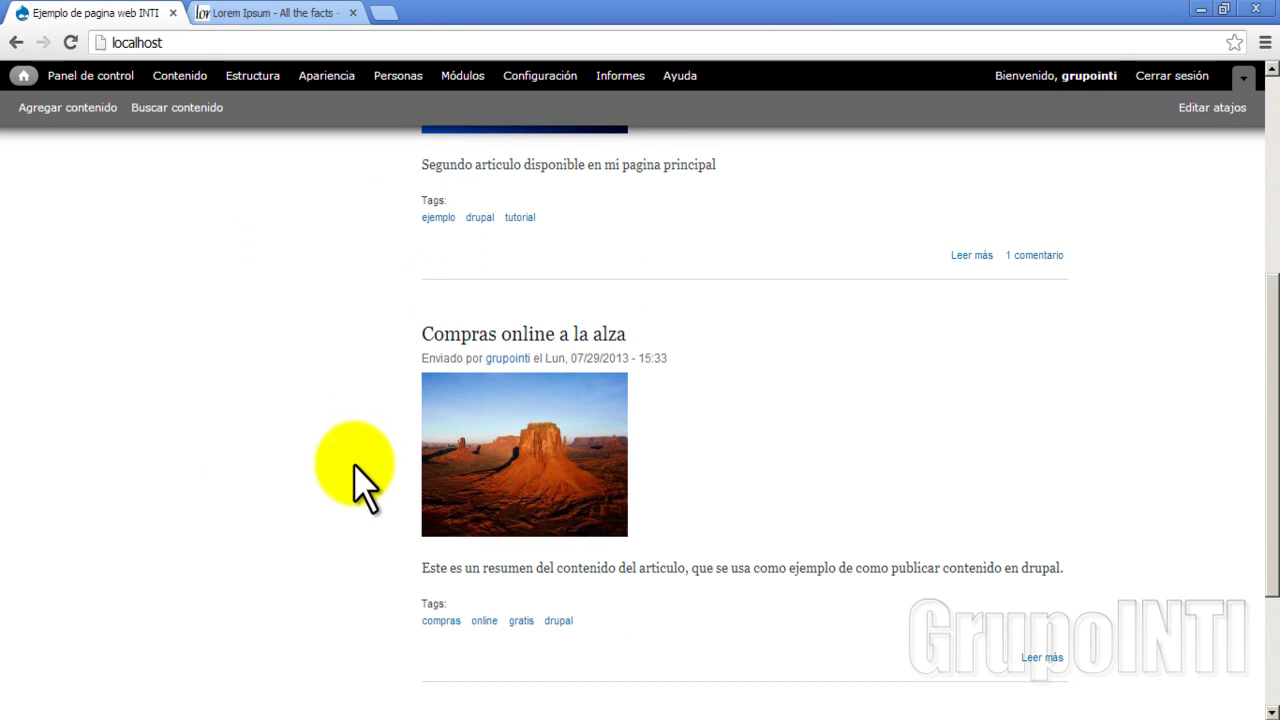
{"action": "scroll", "coordinate": [362, 490], "scroll_direction": "up", "scroll_amount": 3}
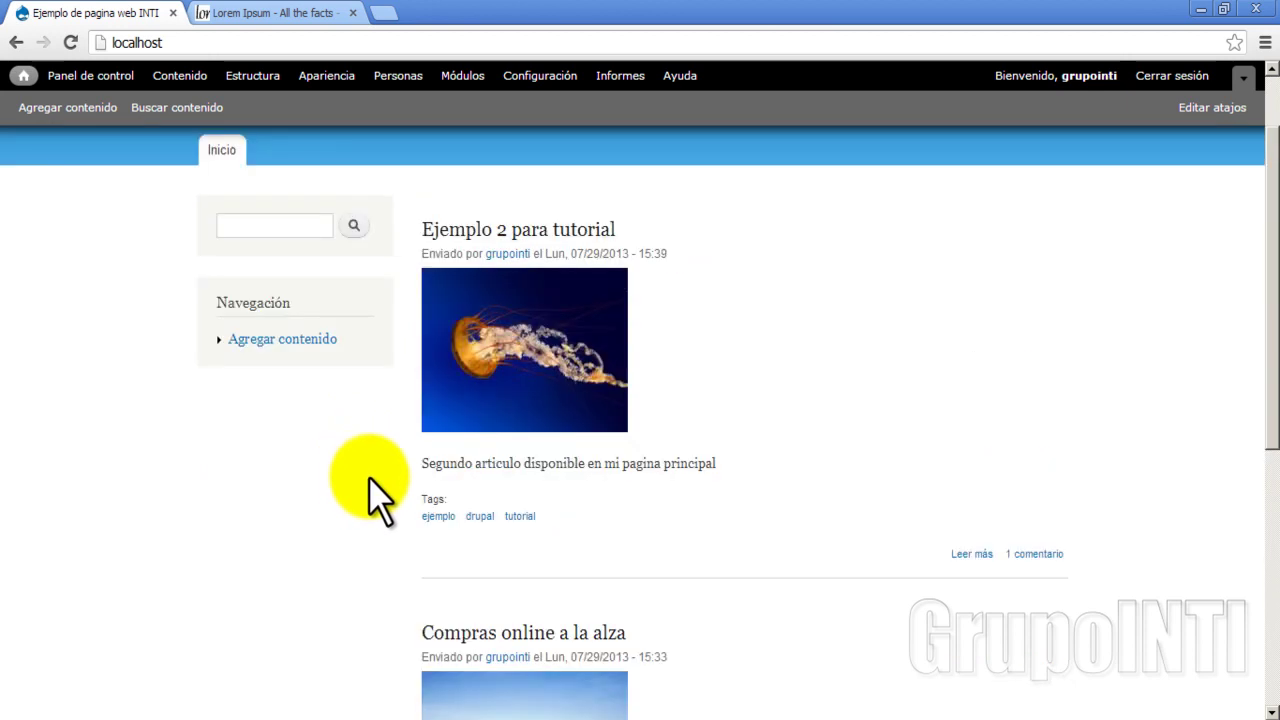
{"action": "scroll", "coordinate": [380, 495], "scroll_direction": "down", "scroll_amount": 5}
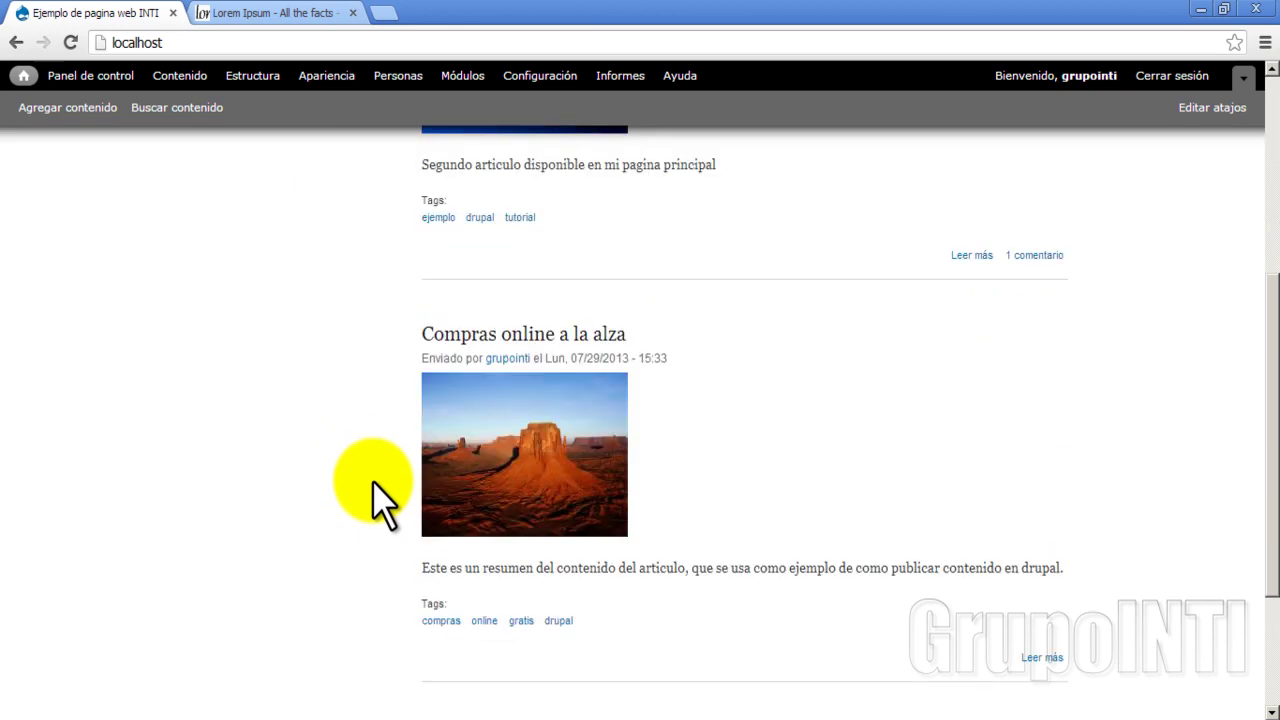
{"action": "scroll", "coordinate": [380, 495], "scroll_direction": "up", "scroll_amount": 10}
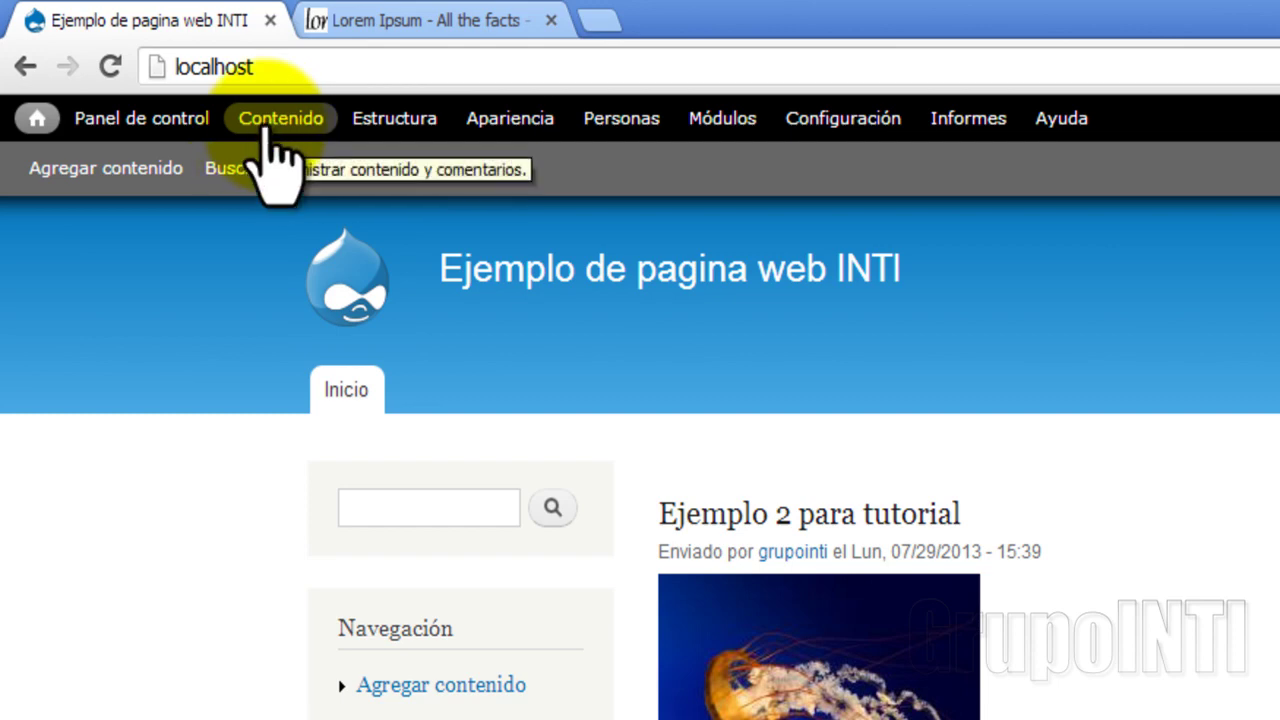
Open the content administration list and examine its filters, the available bulk update operations and the listed entries.
{"action": "left_click", "coordinate": [268, 122]}
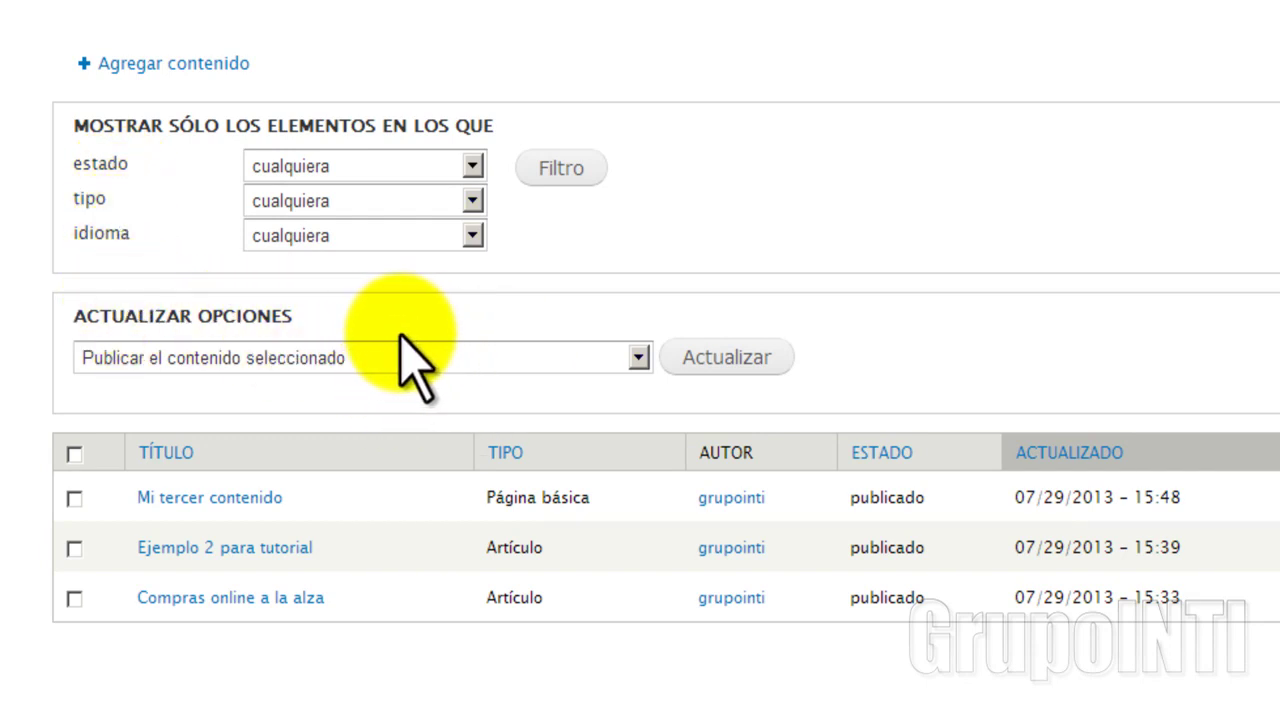
{"action": "left_click", "coordinate": [456, 353]}
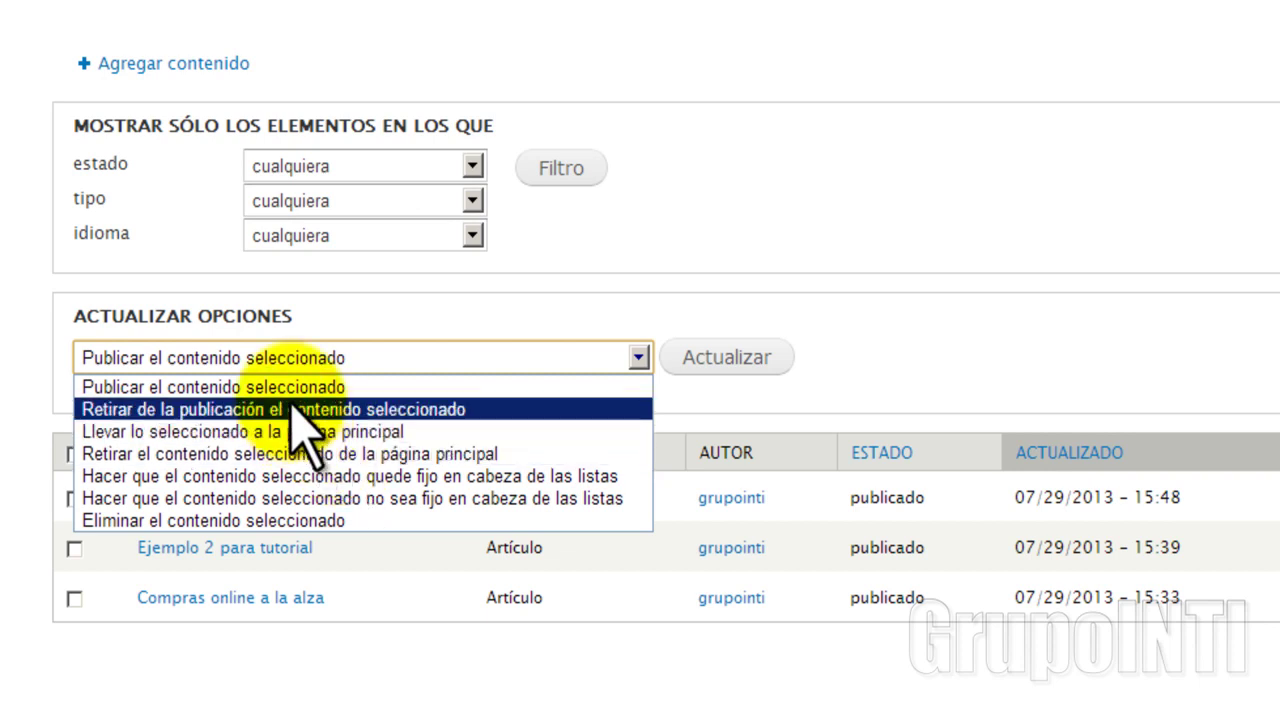
{"action": "left_click", "coordinate": [838, 285]}
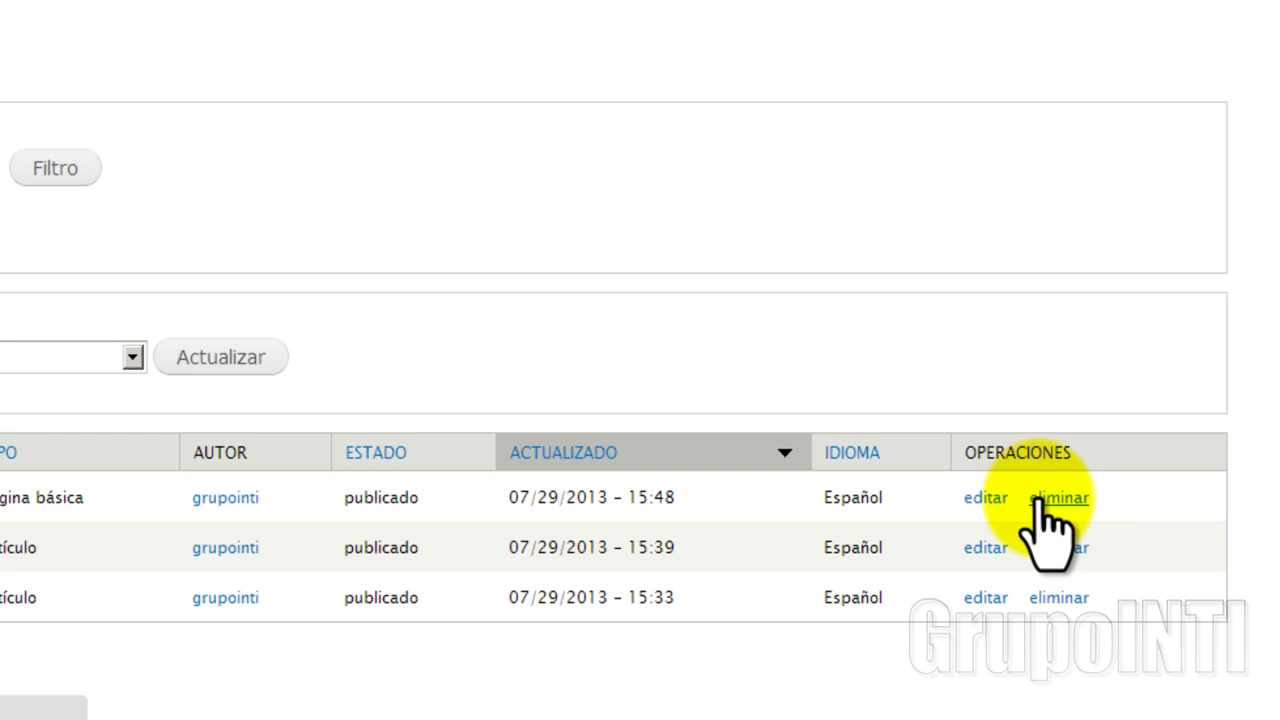
Select all three content entries, review the bulk update operations that could be applied to them, and clear the selection.
{"action": "left_click", "coordinate": [74, 497]}
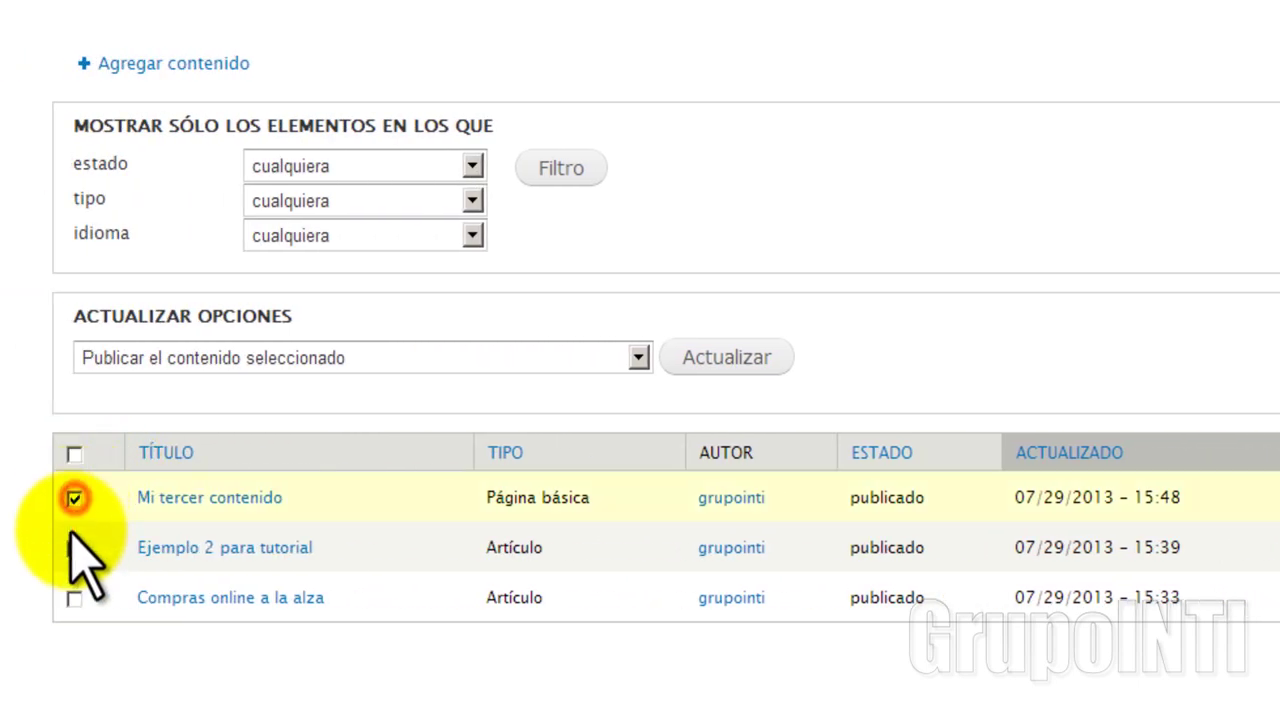
{"action": "left_click", "coordinate": [74, 547]}
{"action": "left_click", "coordinate": [74, 597]}
{"action": "left_click", "coordinate": [638, 357]}
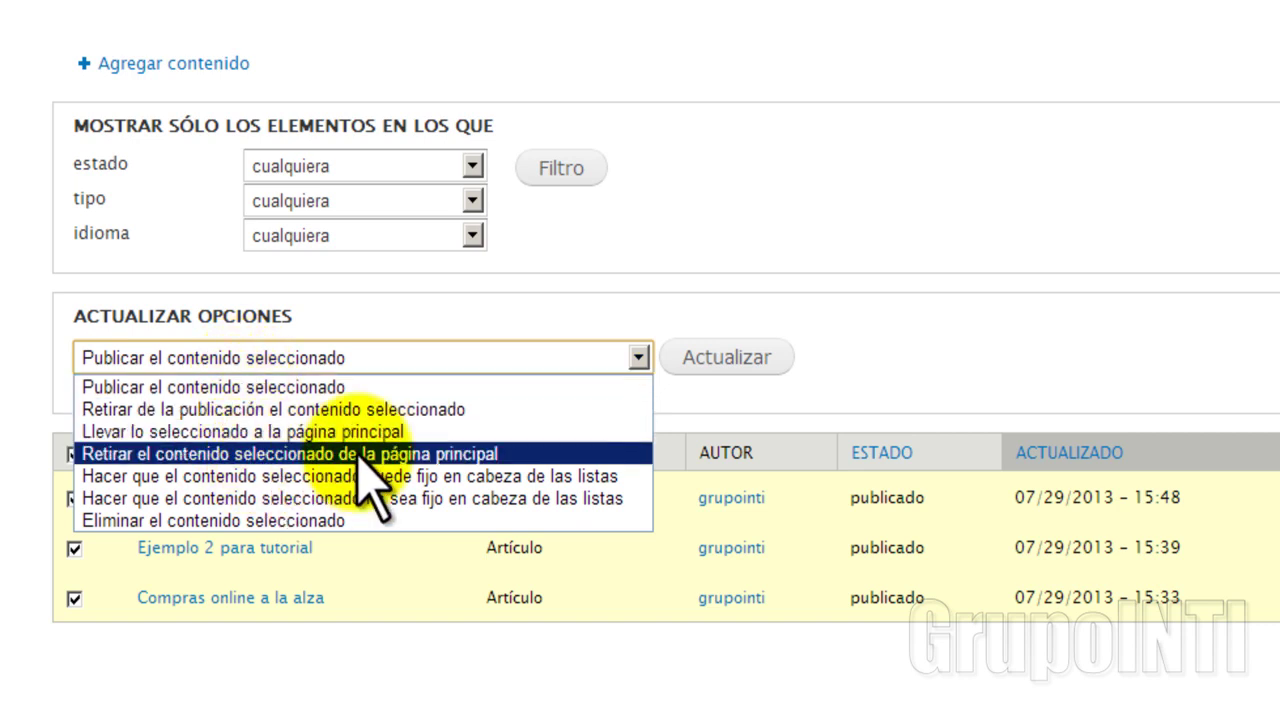
{"action": "left_click", "coordinate": [986, 305]}
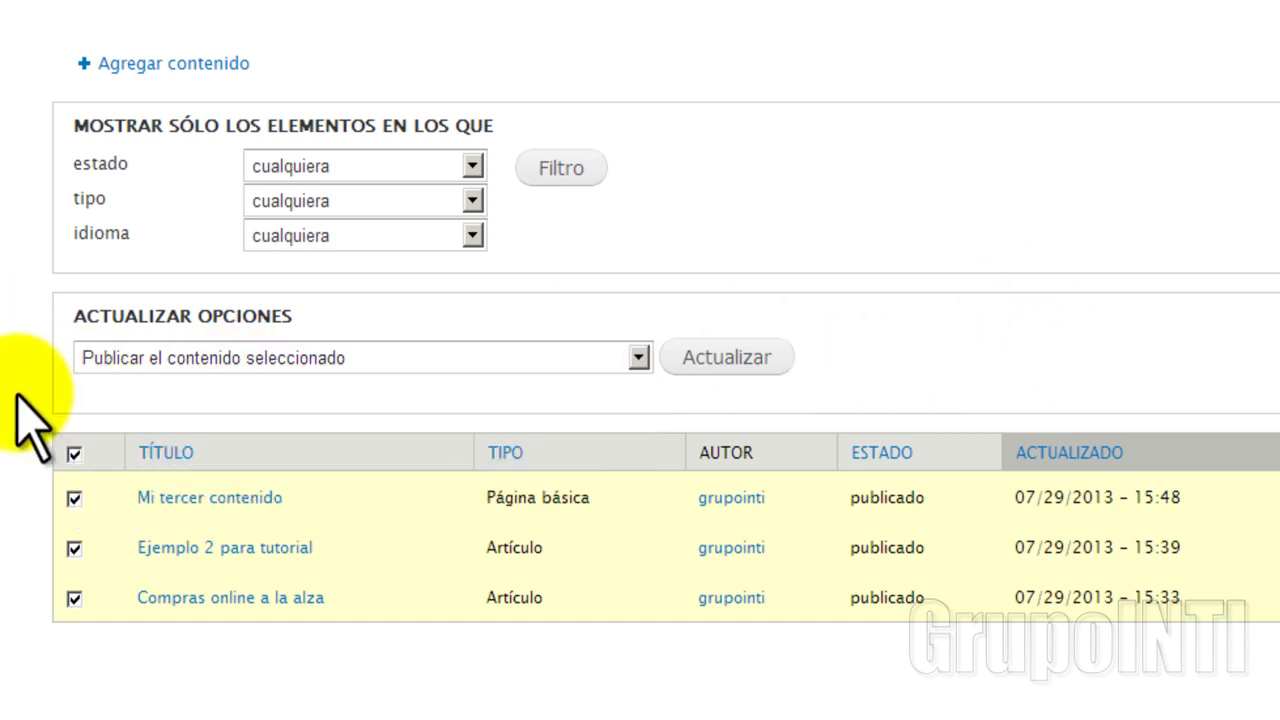
{"action": "left_click", "coordinate": [74, 455]}
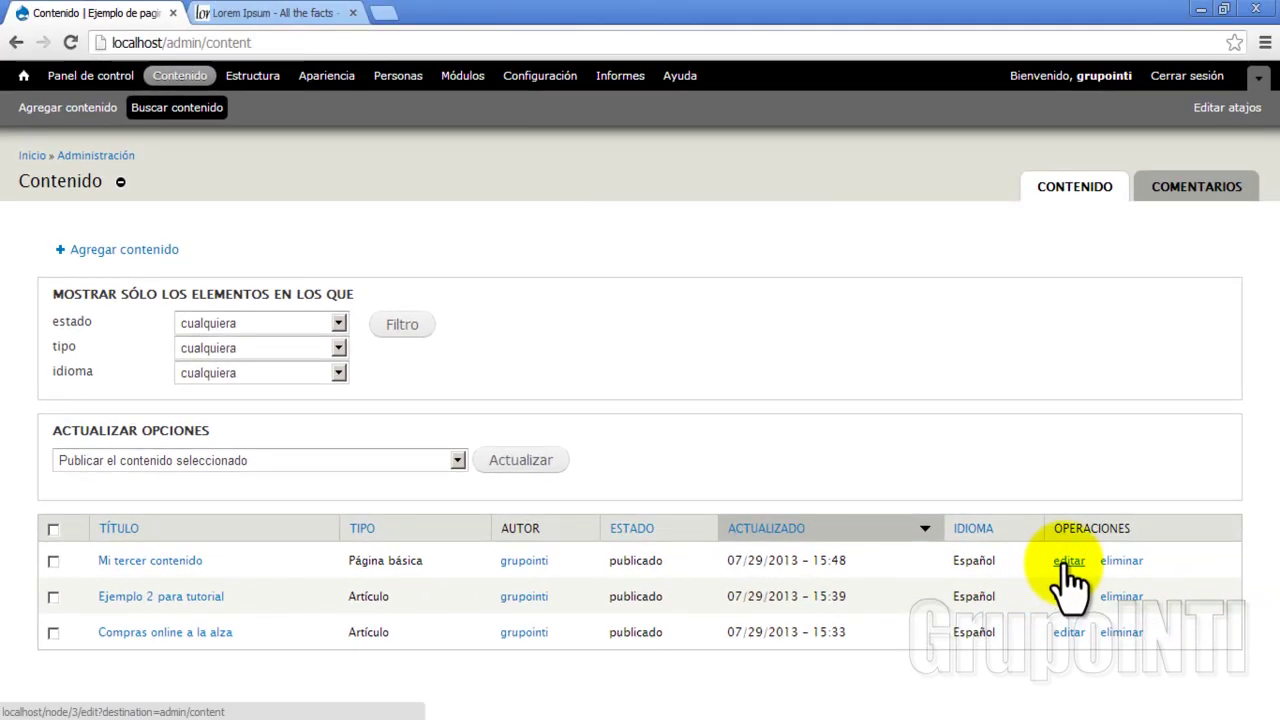
Open "Mi tercer contenido" for editing from the content list, and switch to its public view to check the page.
{"action": "left_click", "coordinate": [1065, 563]}
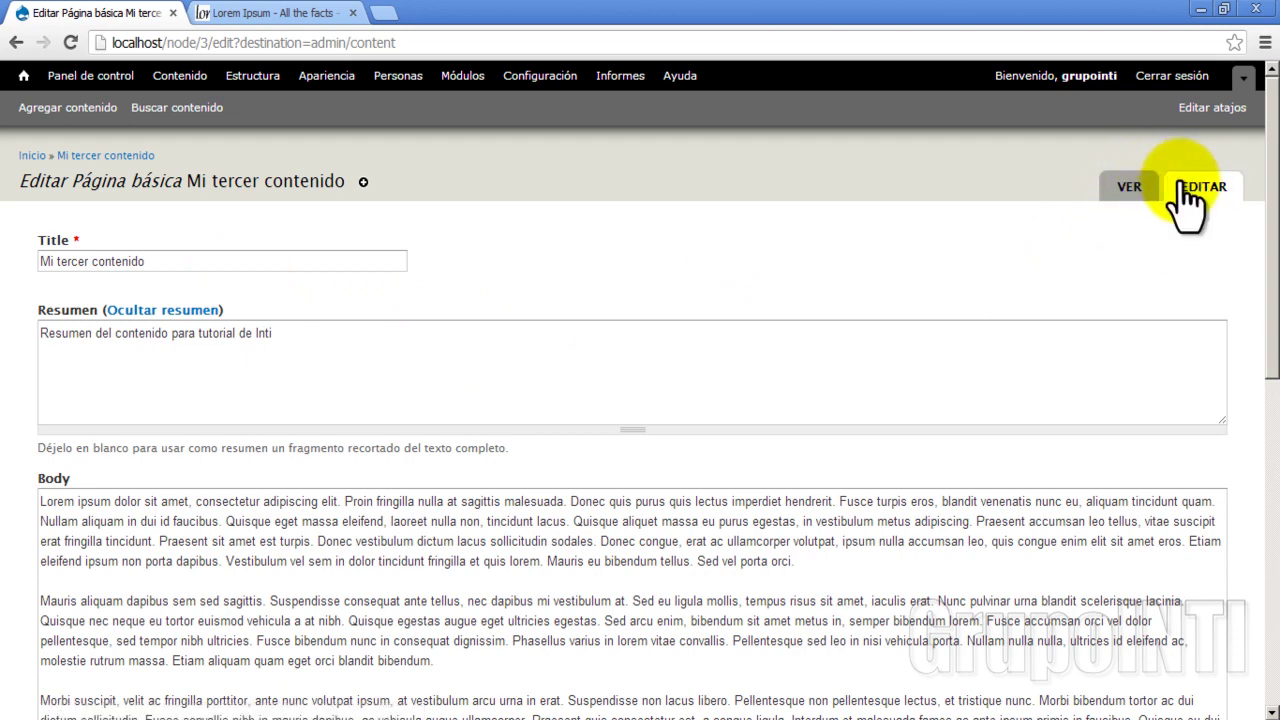
{"action": "left_click", "coordinate": [1128, 188]}
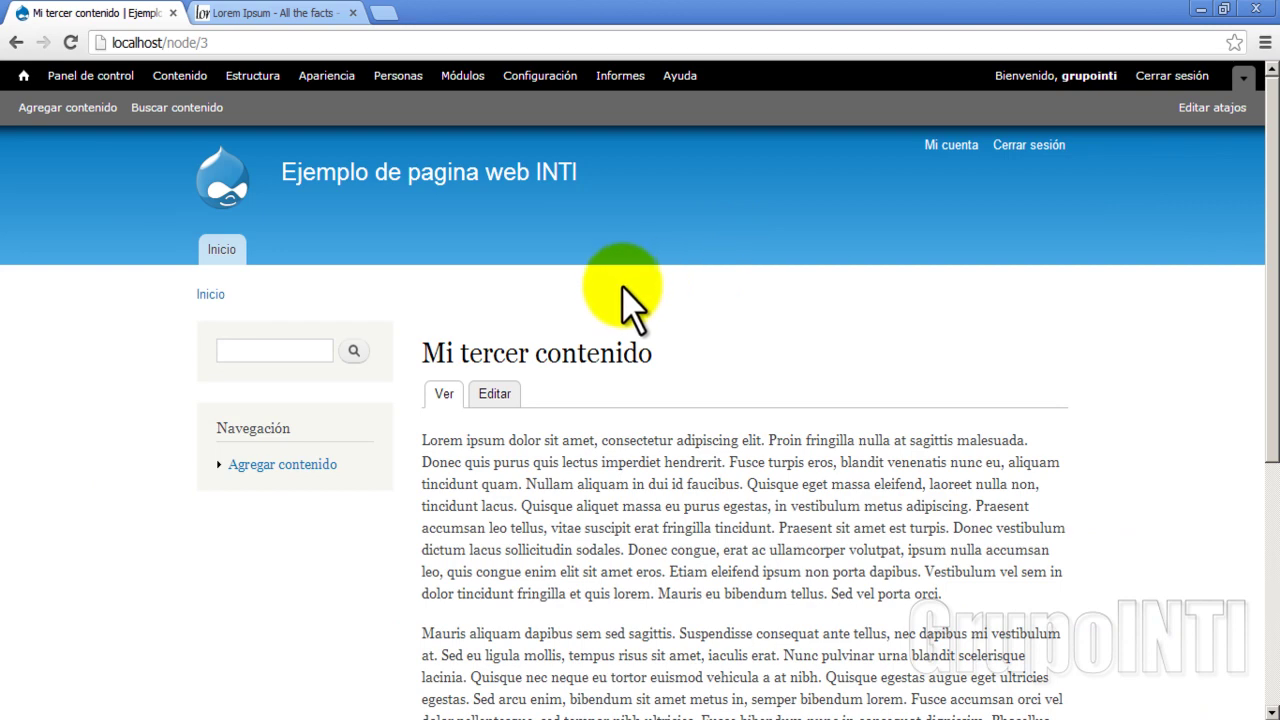
{"action": "scroll", "coordinate": [620, 290], "scroll_direction": "down", "scroll_amount": 1}
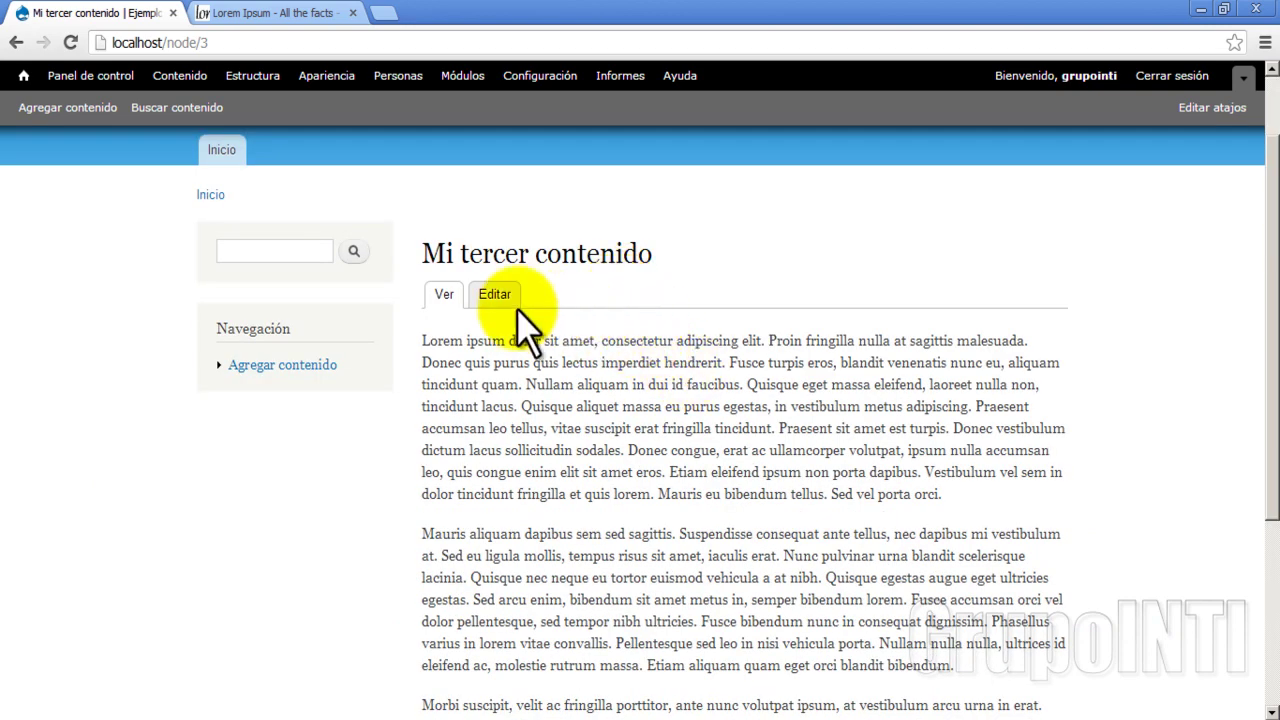
{"action": "scroll", "coordinate": [484, 316], "scroll_direction": "up", "scroll_amount": 1}
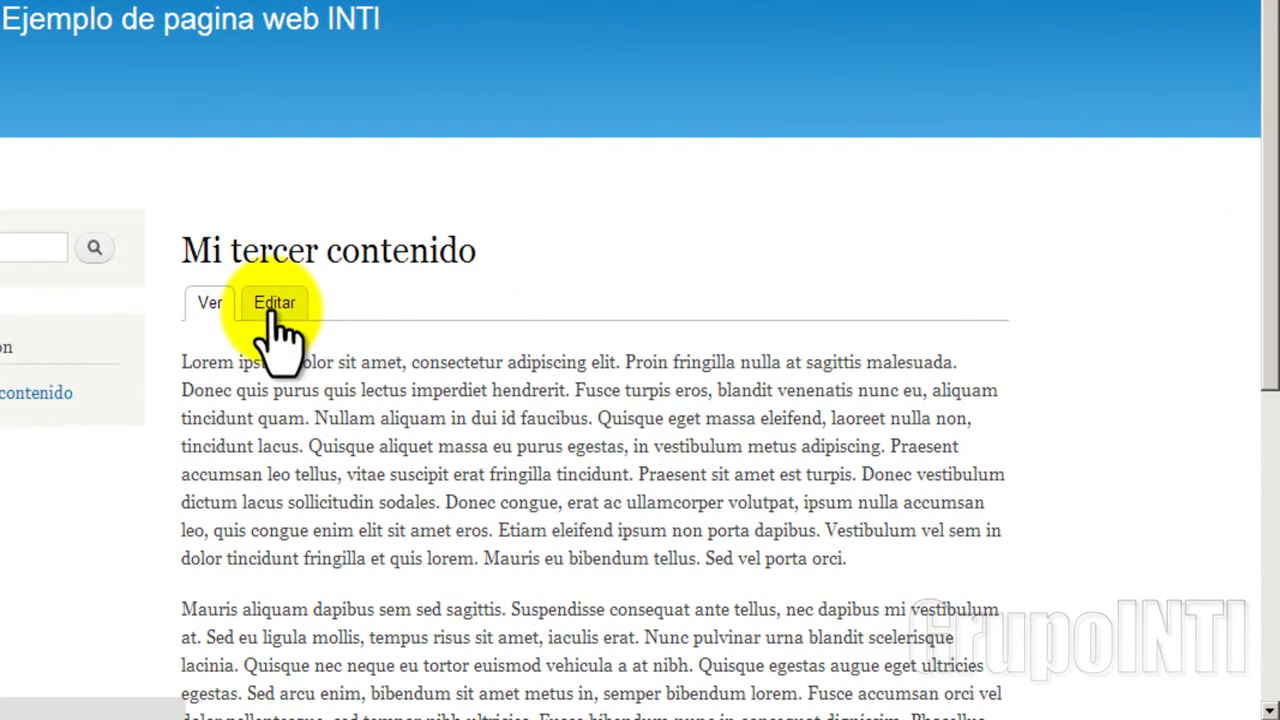
Open the edit form of "Mi tercer contenido" from its public view and examine its publishing options, including Promovido a la portada.
{"action": "left_click", "coordinate": [270, 312]}
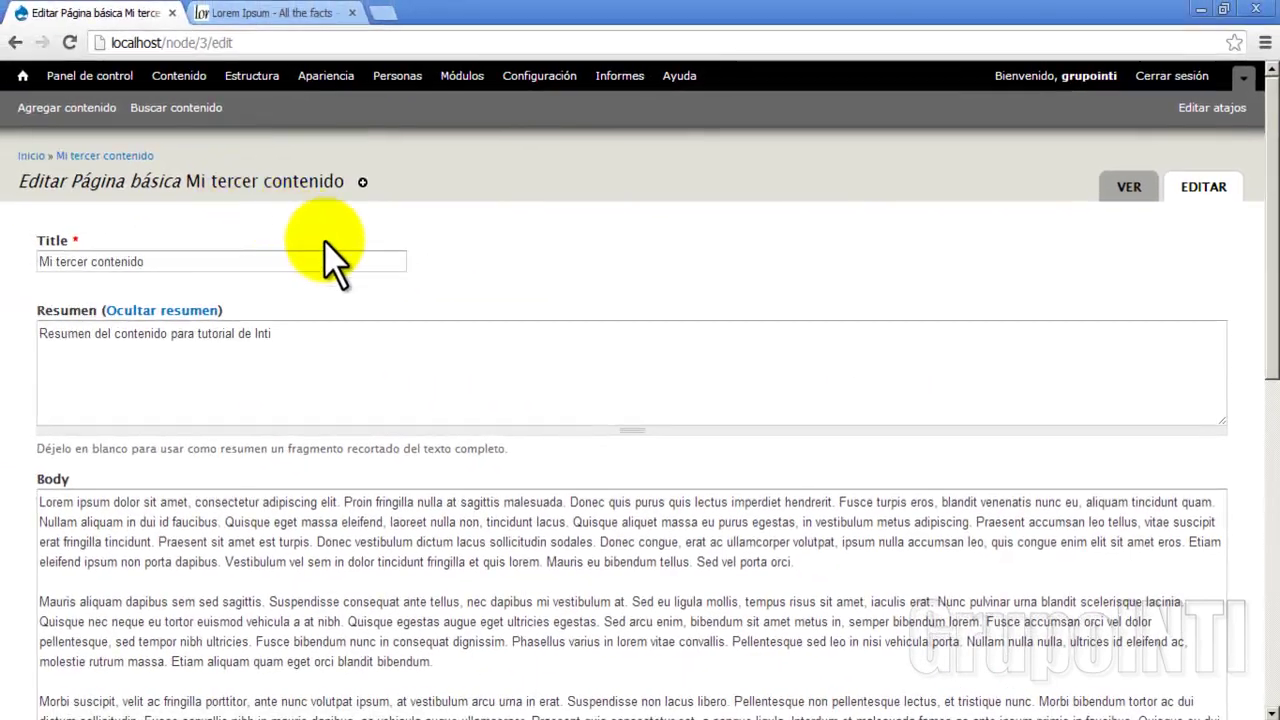
{"action": "scroll", "coordinate": [580, 374], "scroll_direction": "down", "scroll_amount": 7}
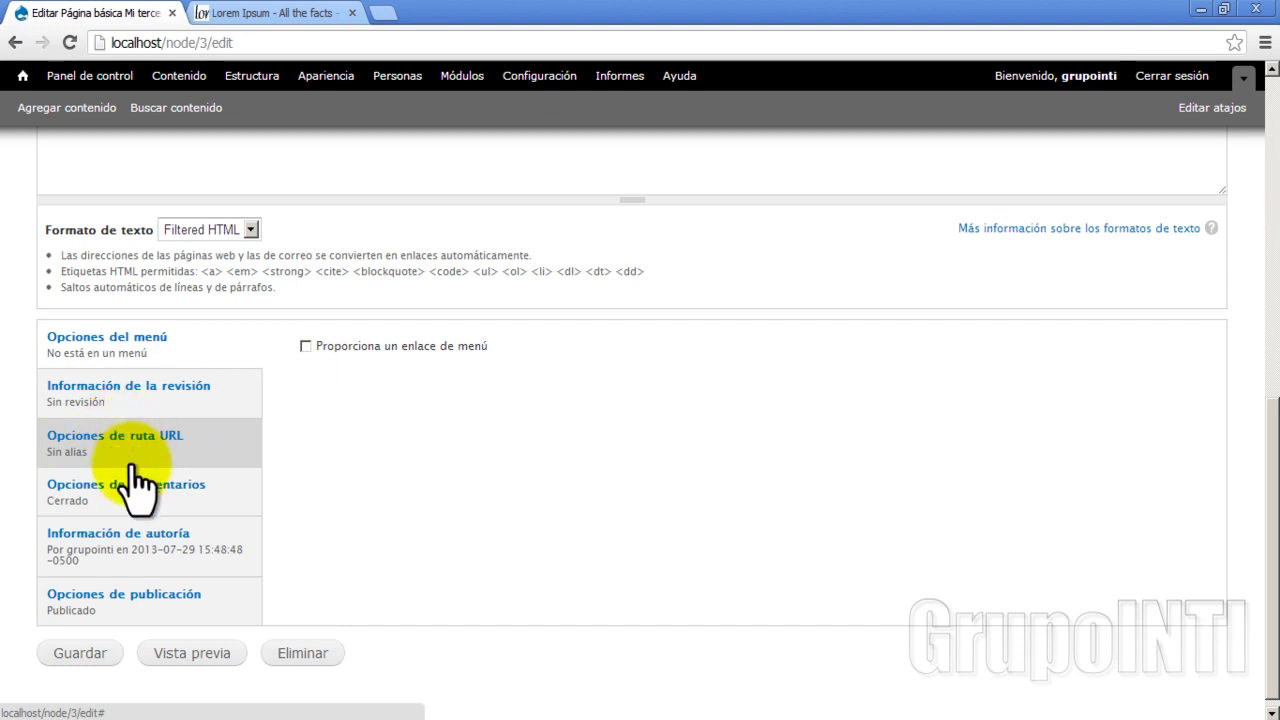
{"action": "left_click", "coordinate": [133, 614]}
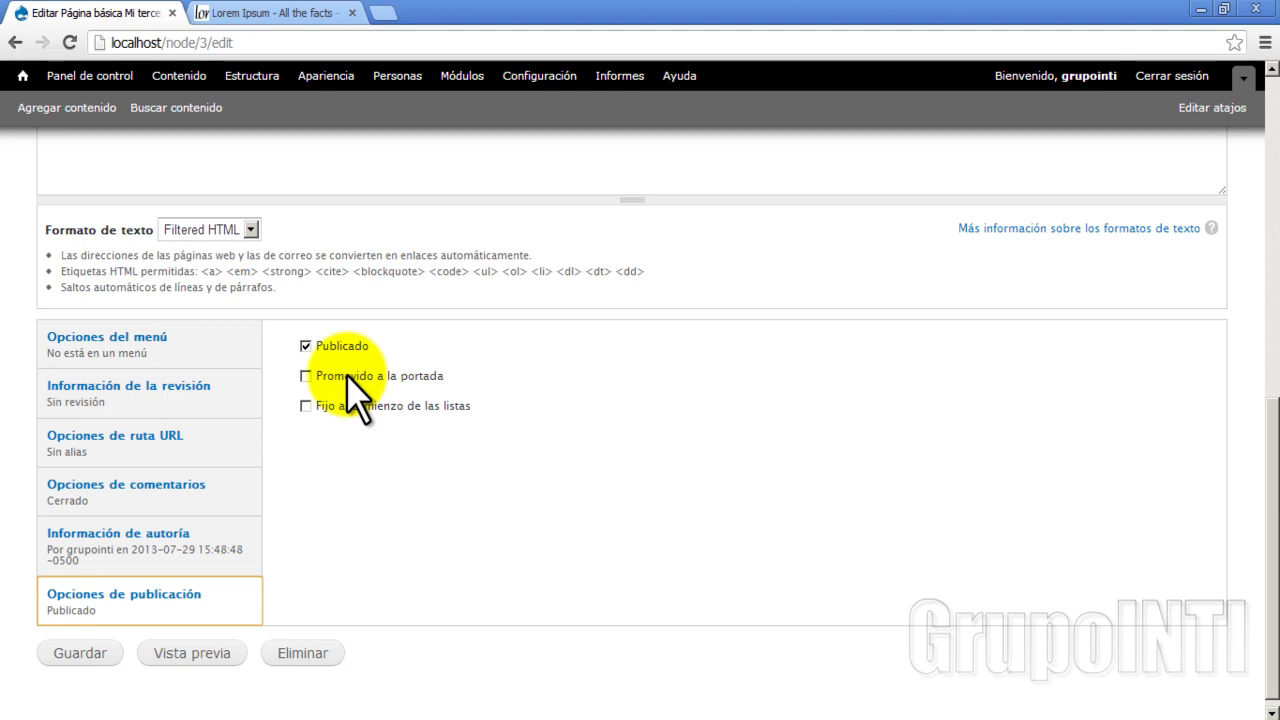
{"action": "scroll", "coordinate": [355, 390], "scroll_direction": "up", "scroll_amount": 8}
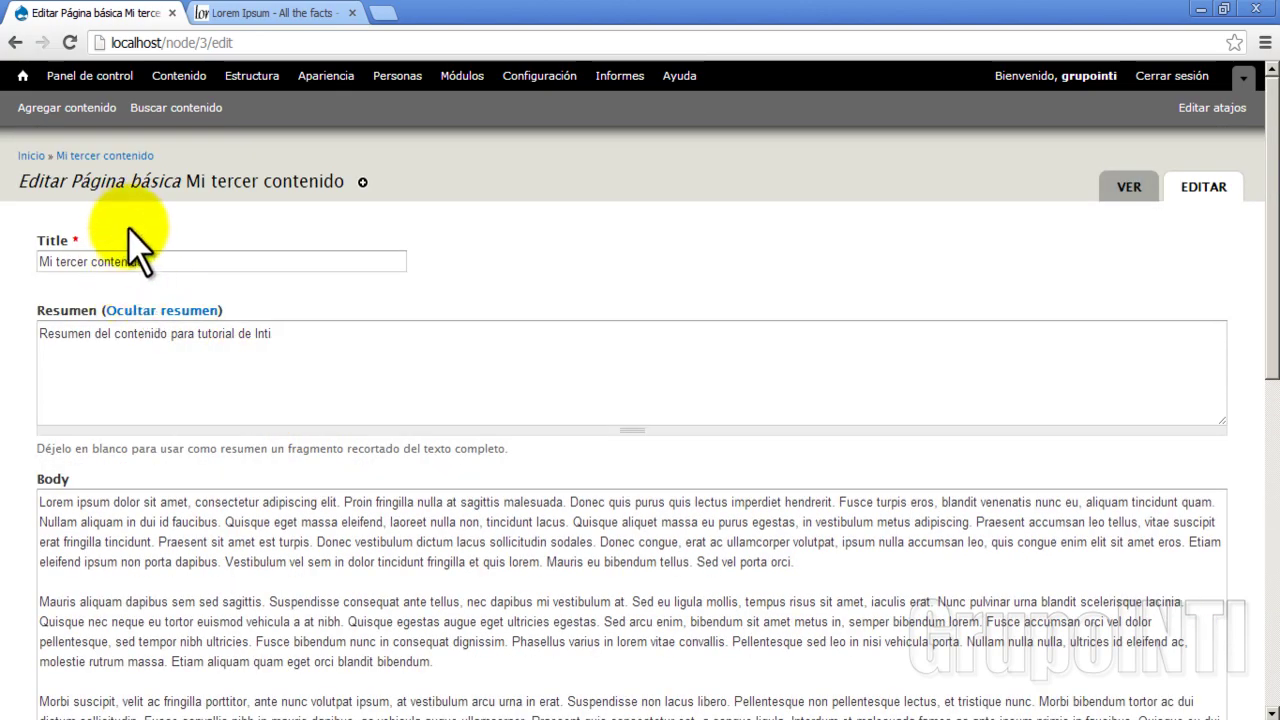
{"action": "scroll", "coordinate": [307, 470], "scroll_direction": "down", "scroll_amount": 3}
{"action": "scroll", "coordinate": [330, 480], "scroll_direction": "down", "scroll_amount": 3}
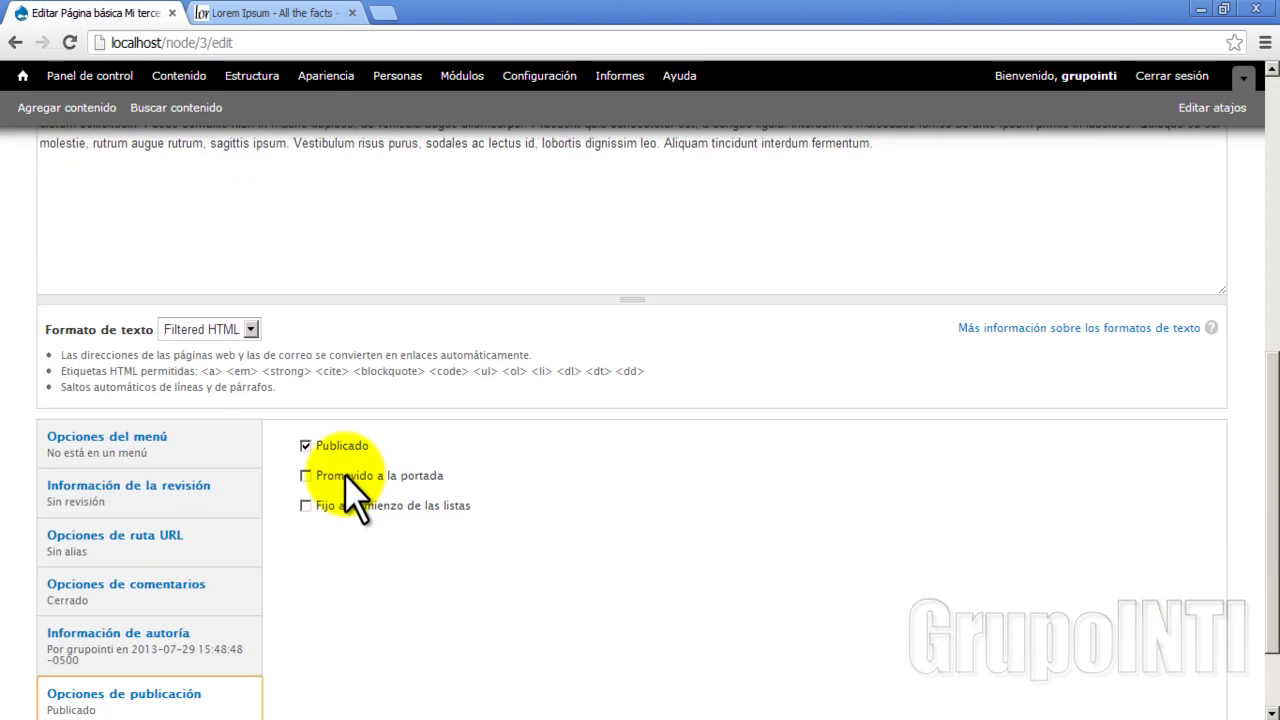